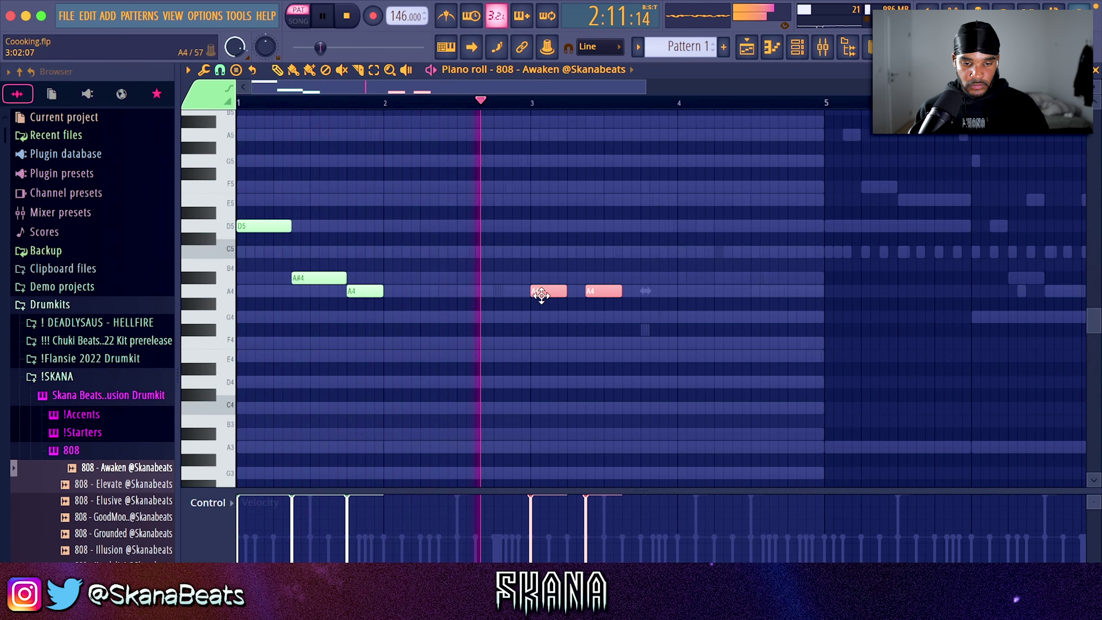
- Place a third A4 note late in bar 3 of the 808 part and join all its notes with quick legato
left_click_drag(635, 273, 639, 298)
scroll(662, 301, "down", 3)
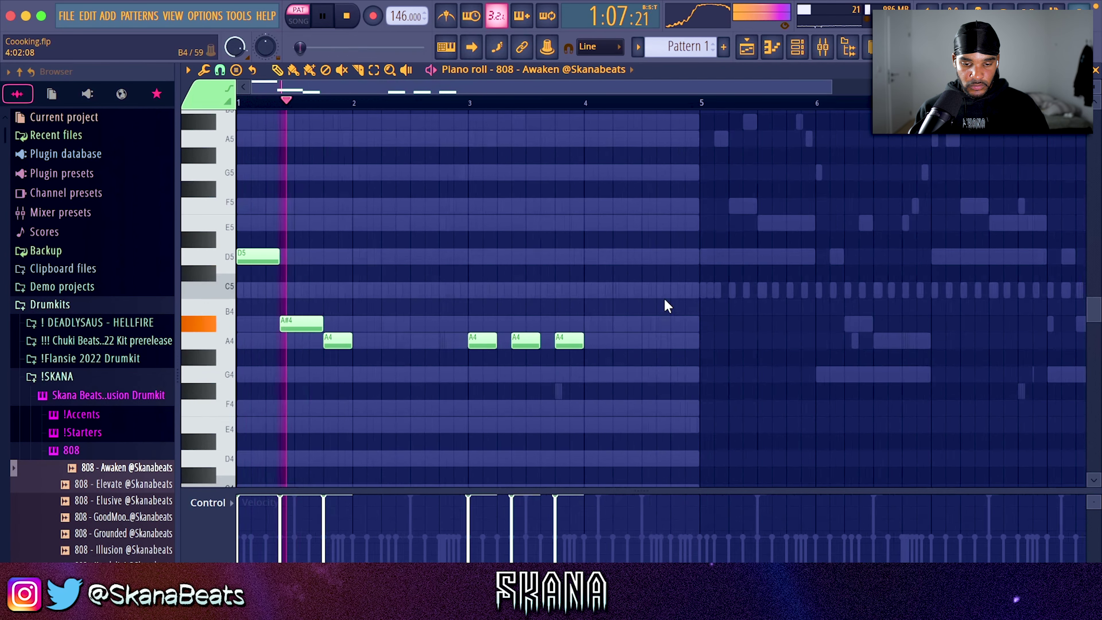
right_click(539, 490)
key("ctrl+l")
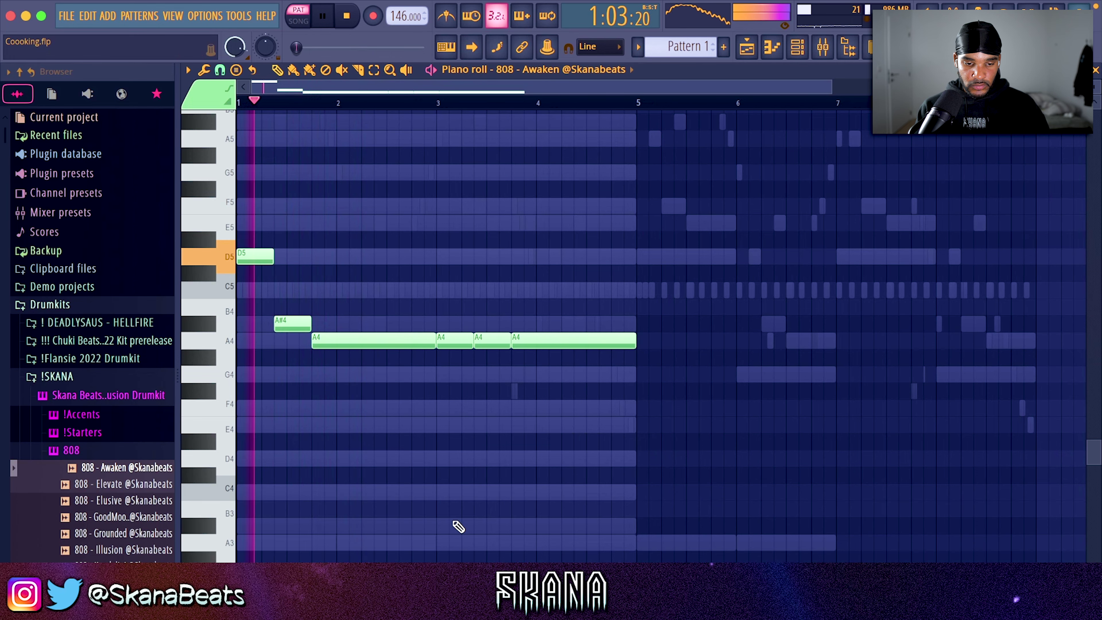
- Add an A#4 808 note at the end of bar 4 and shorten the last A4 note to end before it
left_click(797, 47)
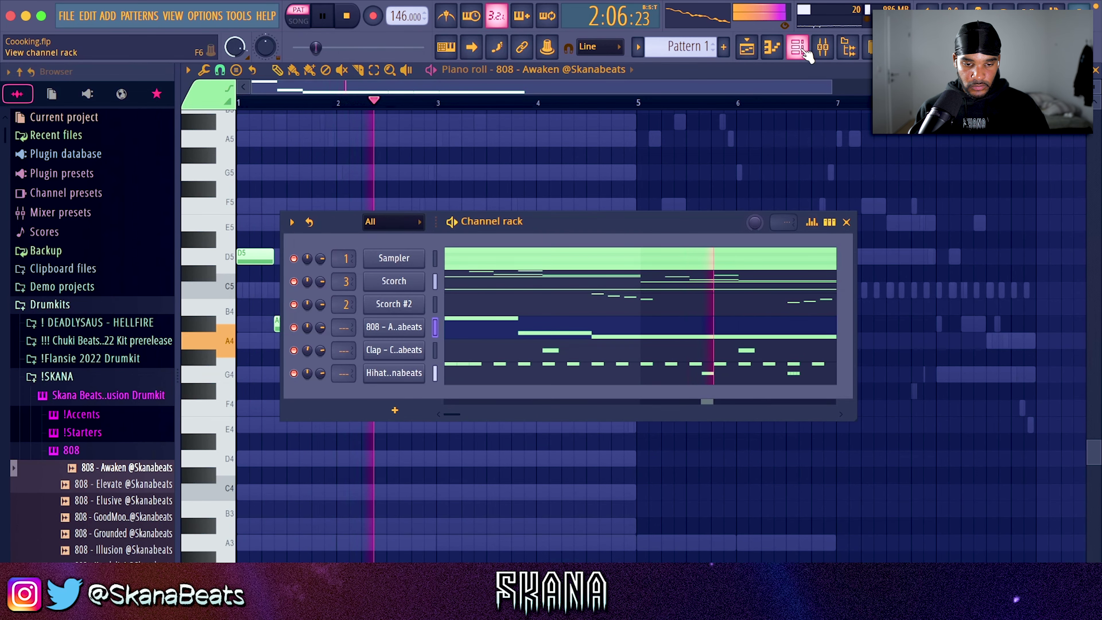
key("F6")
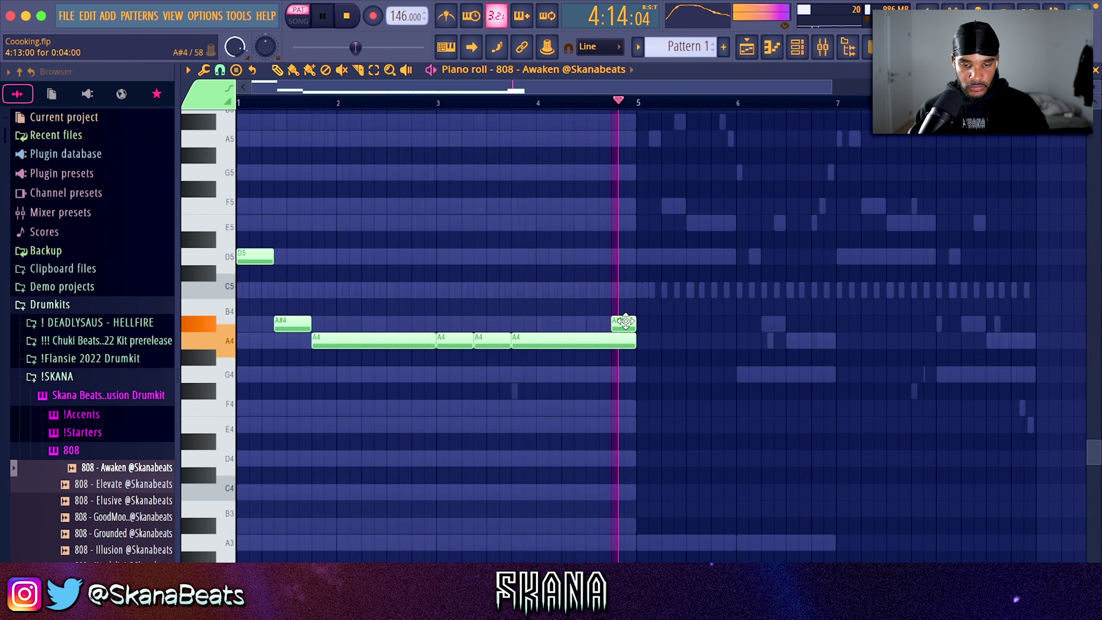
left_click_drag(631, 342, 600, 341)
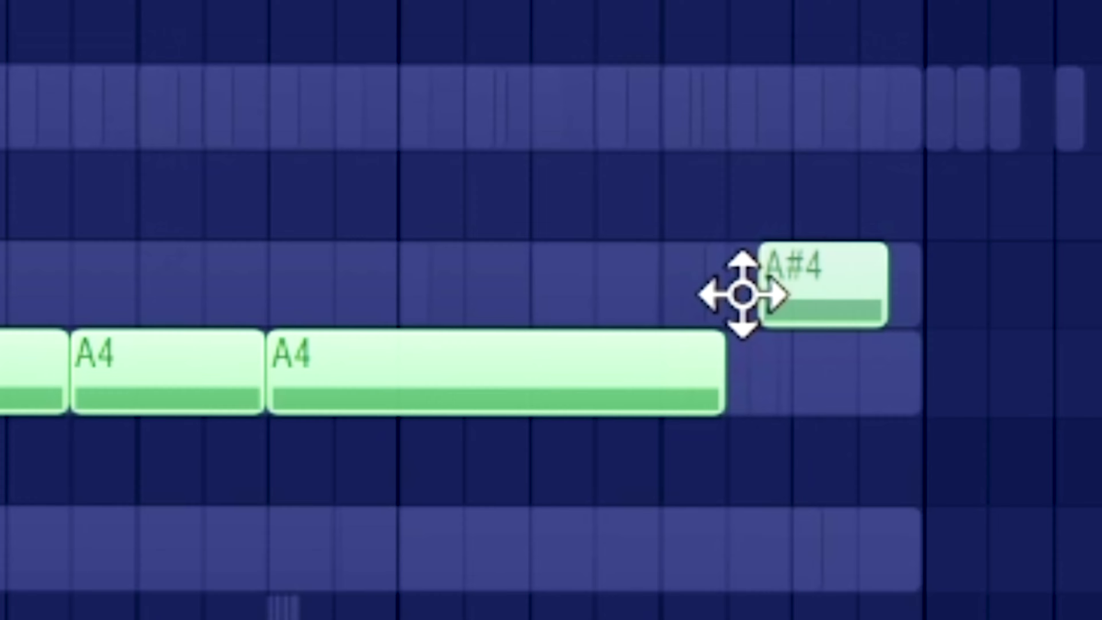
left_click_drag(885, 282, 893, 278)
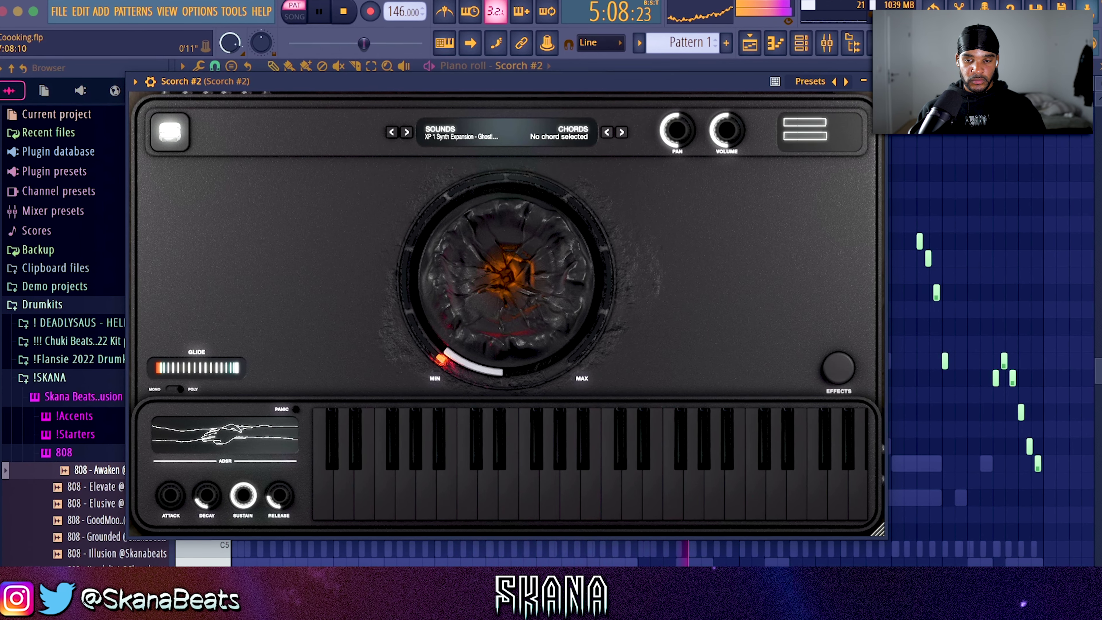
- Close the Scorch #2 plugin window and lower the Scorch #2 mixer track's volume to about -10.2 dB
left_click(877, 81)
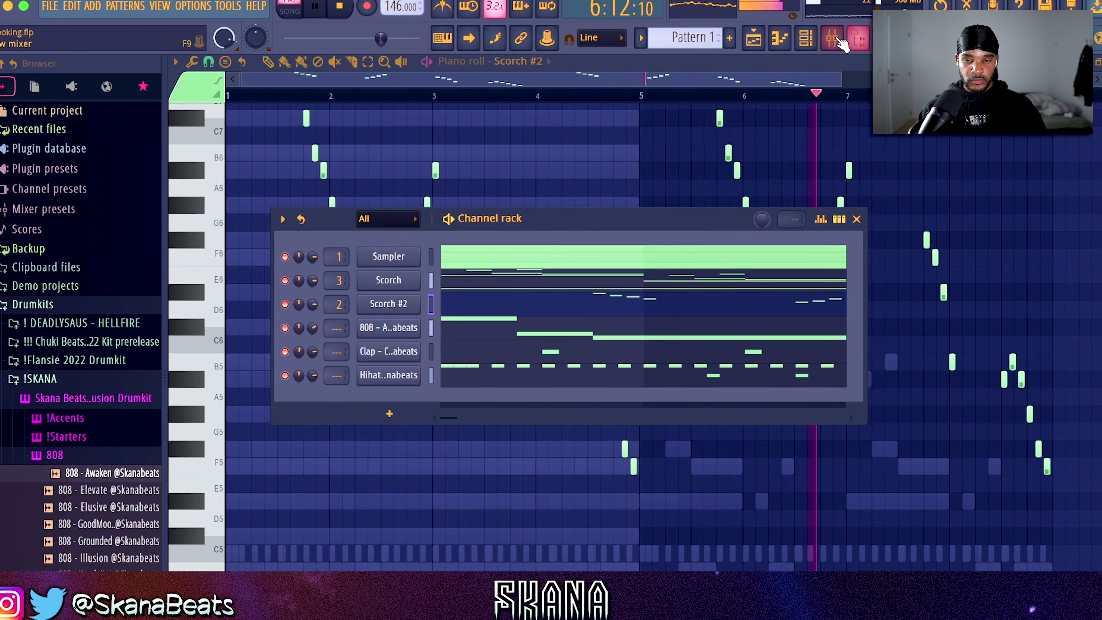
left_click(832, 39)
left_click_drag(434, 343, 435, 368)
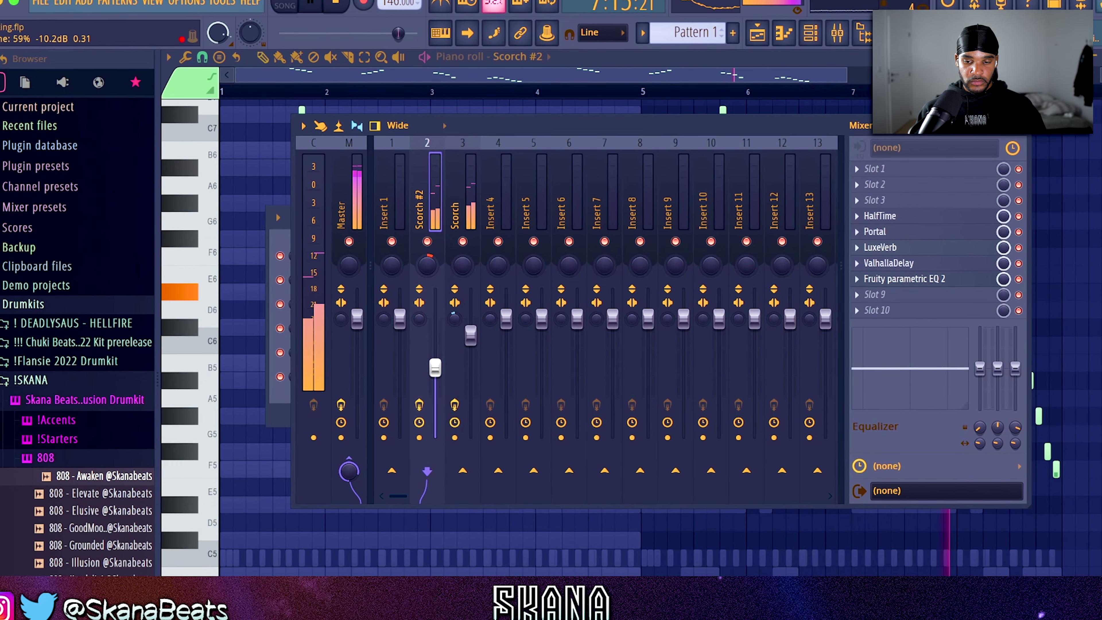
- Review the Scorch #2 track's Fruity parametric EQ 2 and transpose the Scorch #2 notes up one octave
left_click(885, 278)
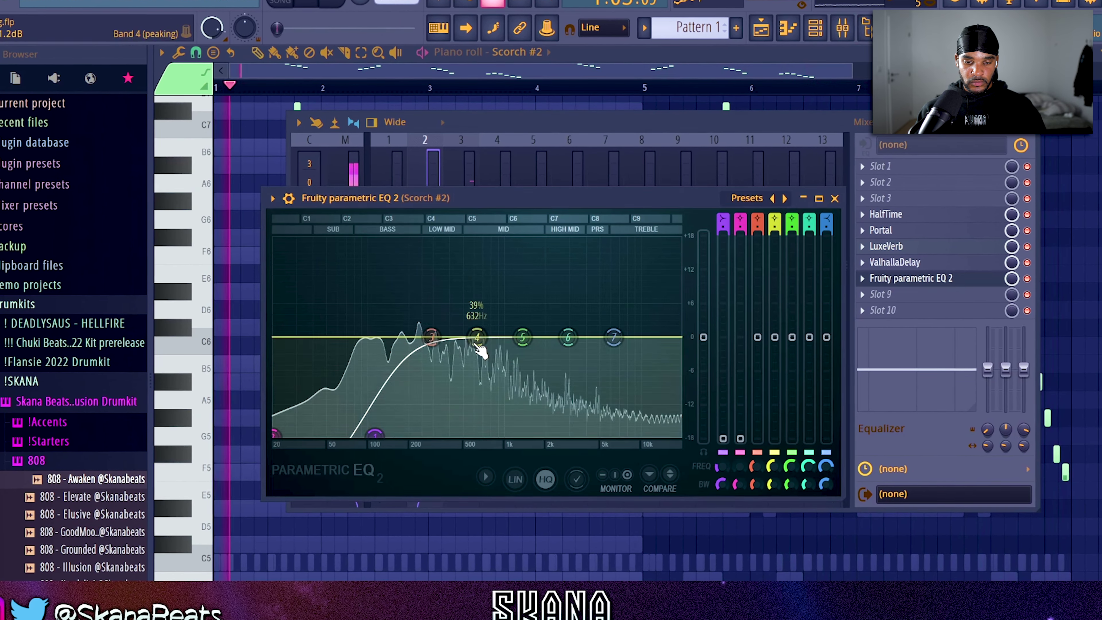
left_click(839, 197)
key("Escape")
key("Escape")
key("ctrl+Up")
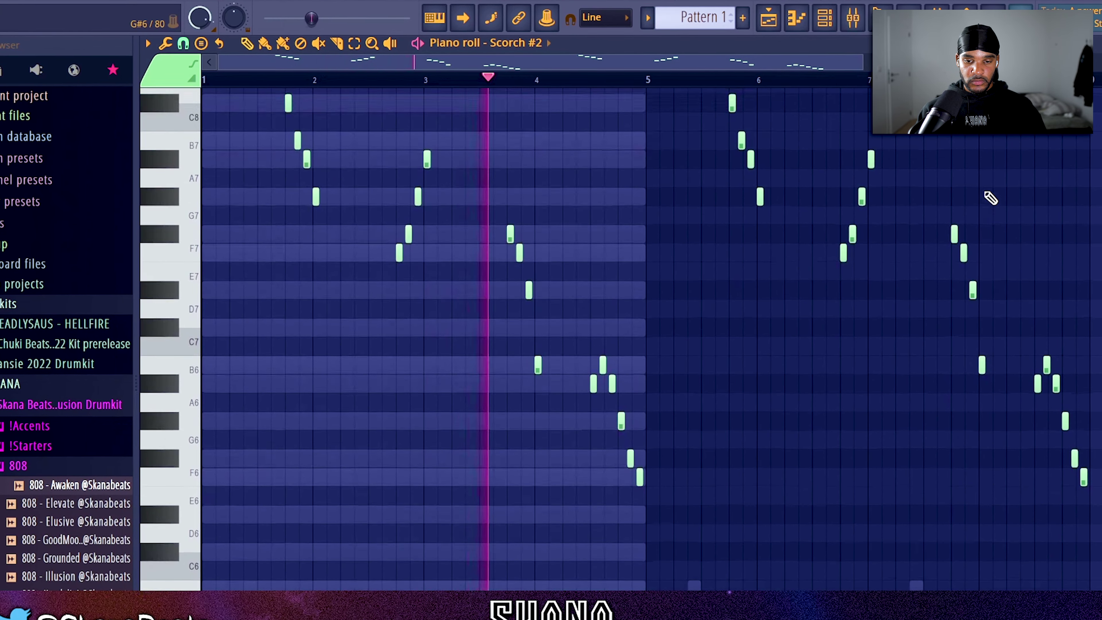
- Pan the Scorch #2 mixer track slightly right and lower its volume a little more
left_click(859, 7)
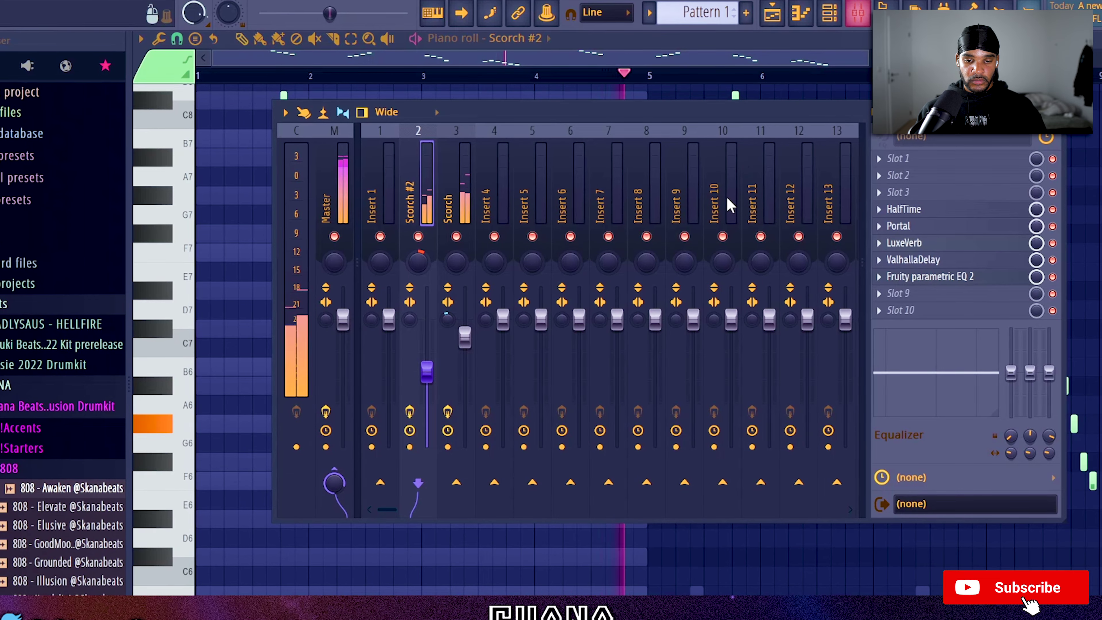
left_click_drag(416, 261, 416, 257)
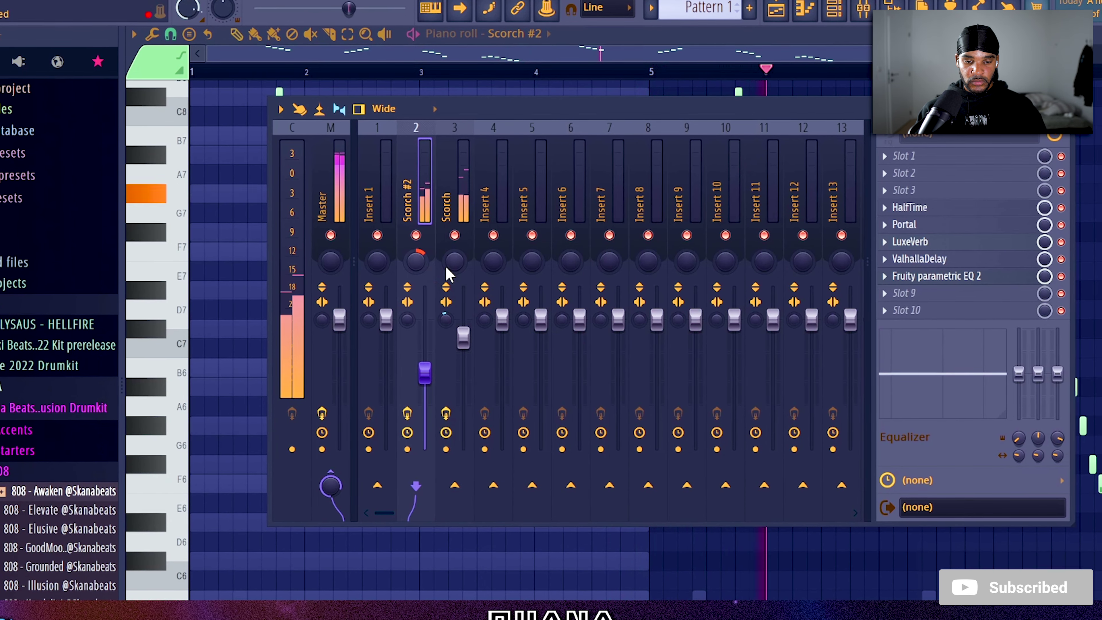
left_click_drag(423, 380, 420, 393)
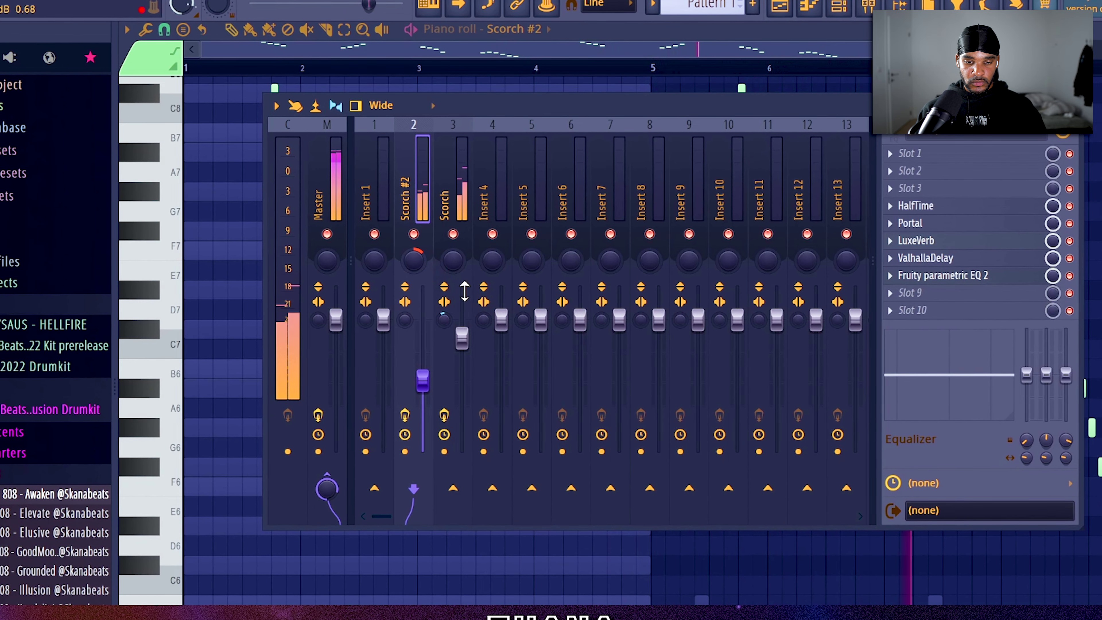
left_click(1072, 106)
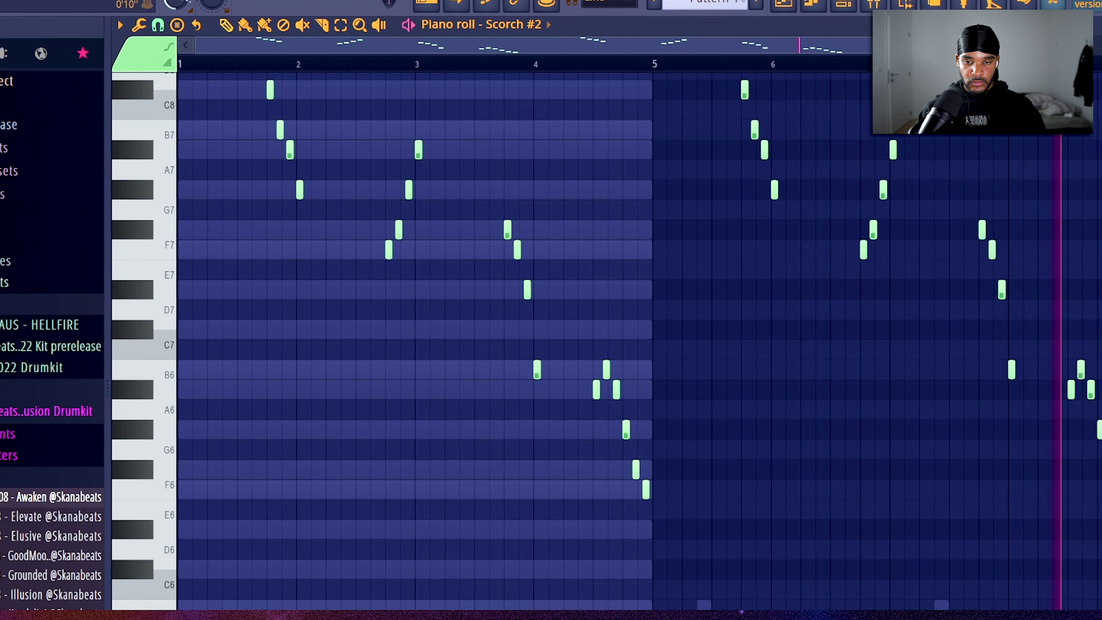
- Extend the last A#5 note of the 808 part to the end of bar 8
key("F6")
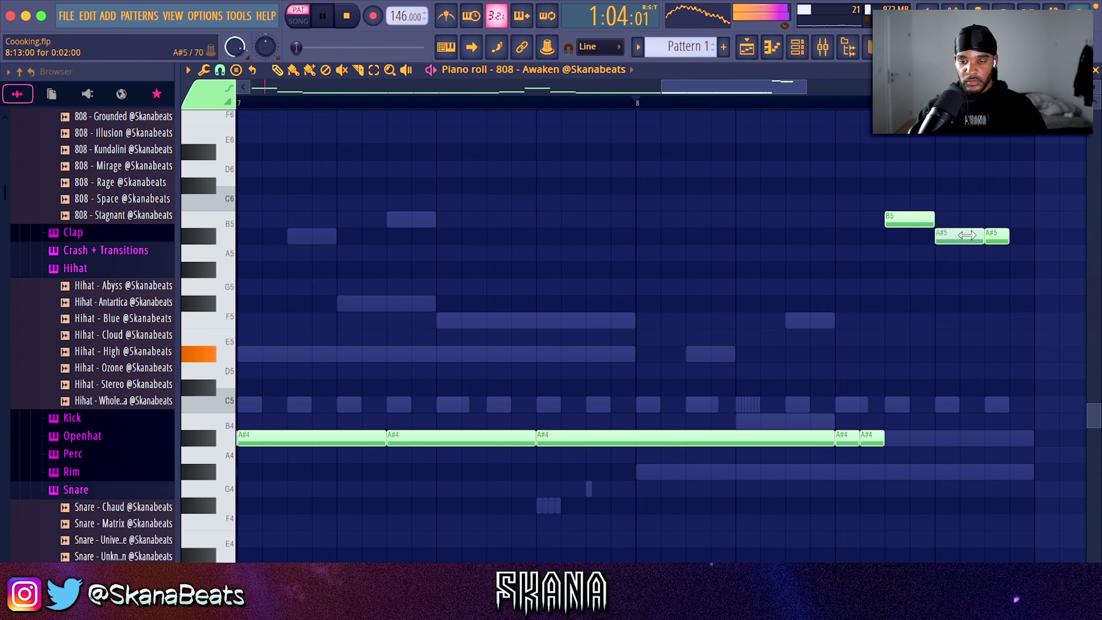
left_click_drag(1009, 236, 1034, 237)
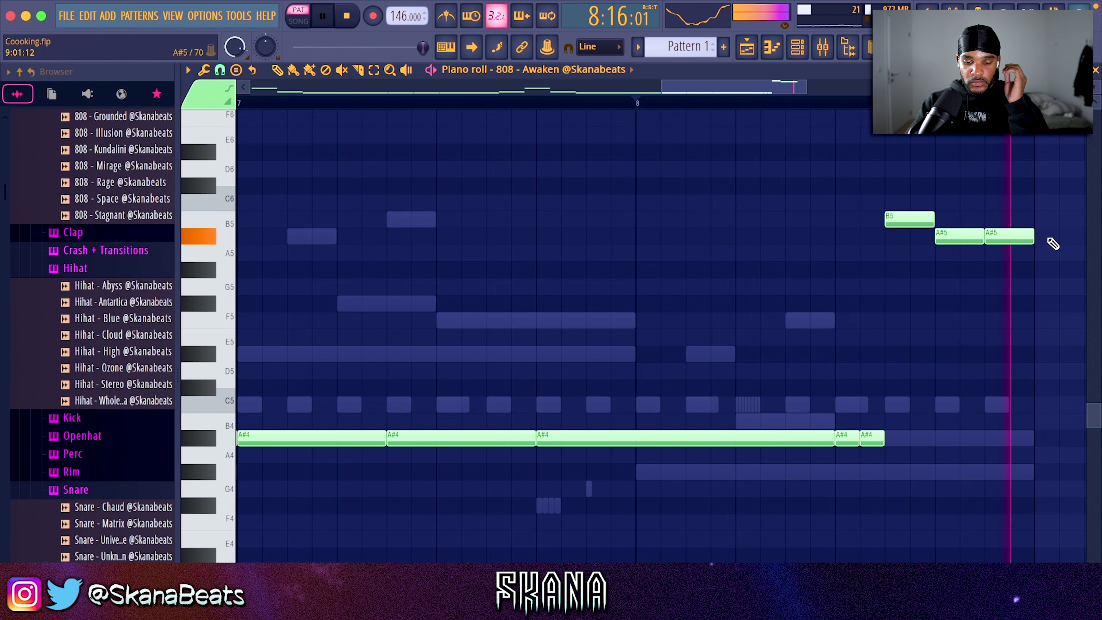
key("XF86AudioRaiseVolume")
scroll(903, 345, "down", 5)
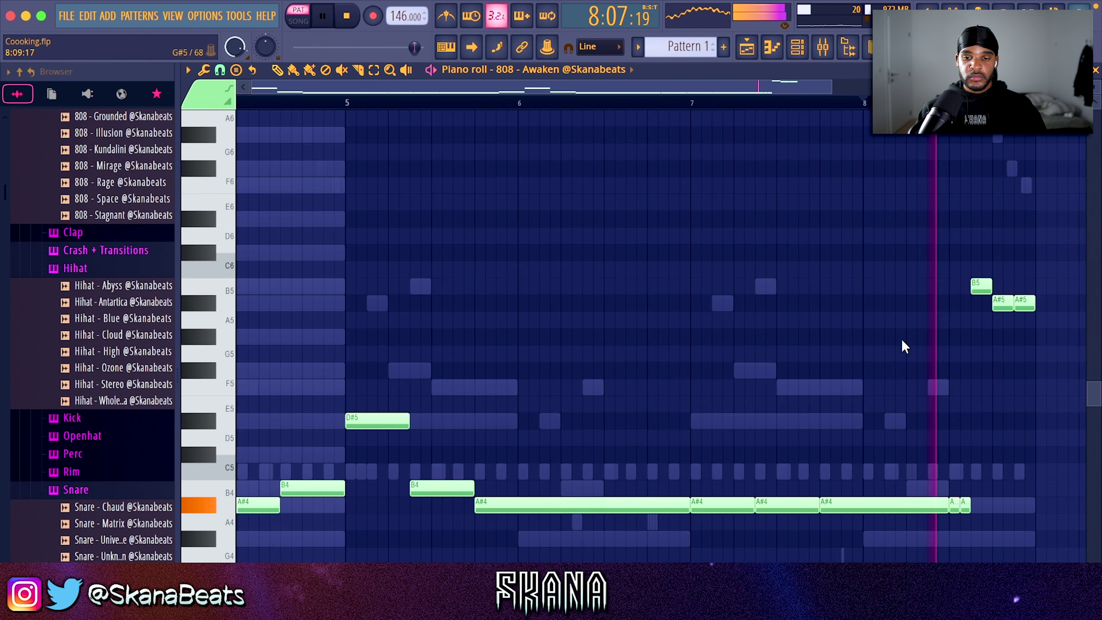
- Preview the Kick - Punch sample and inspect the sampler settings of the Kick - Clairvoyance channel
left_click(797, 47)
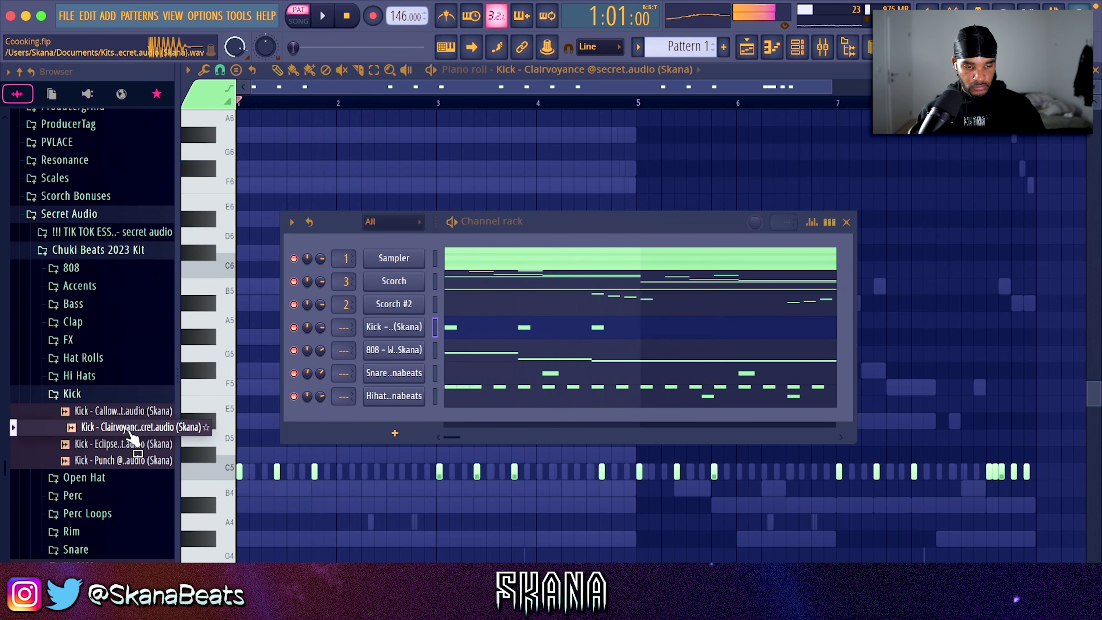
left_click_drag(123, 459, 463, 331)
left_click(392, 327)
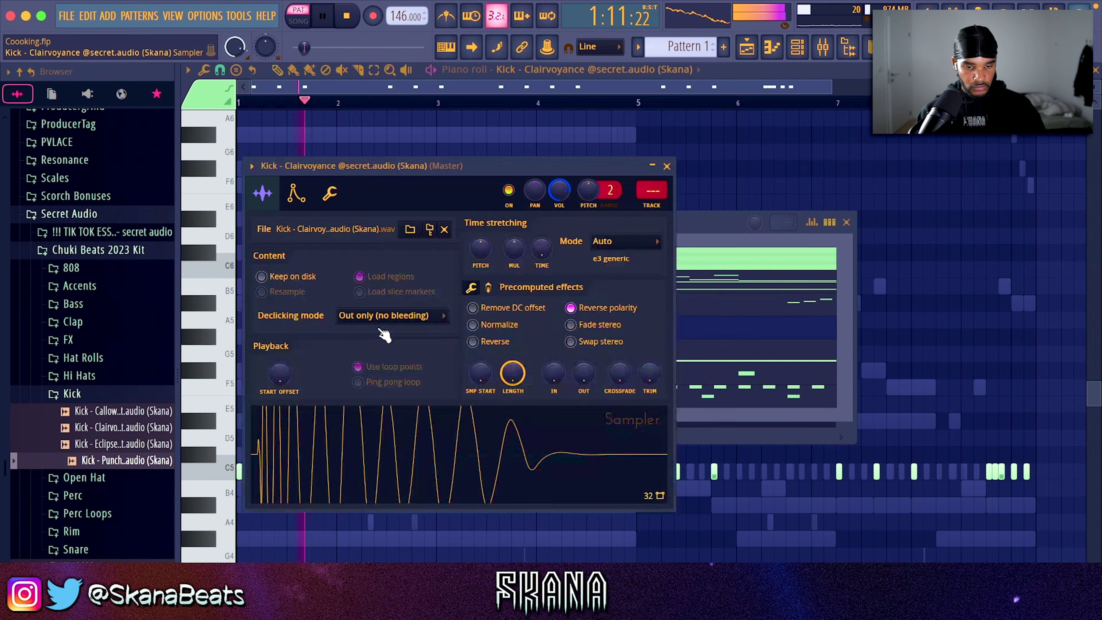
left_click(667, 166)
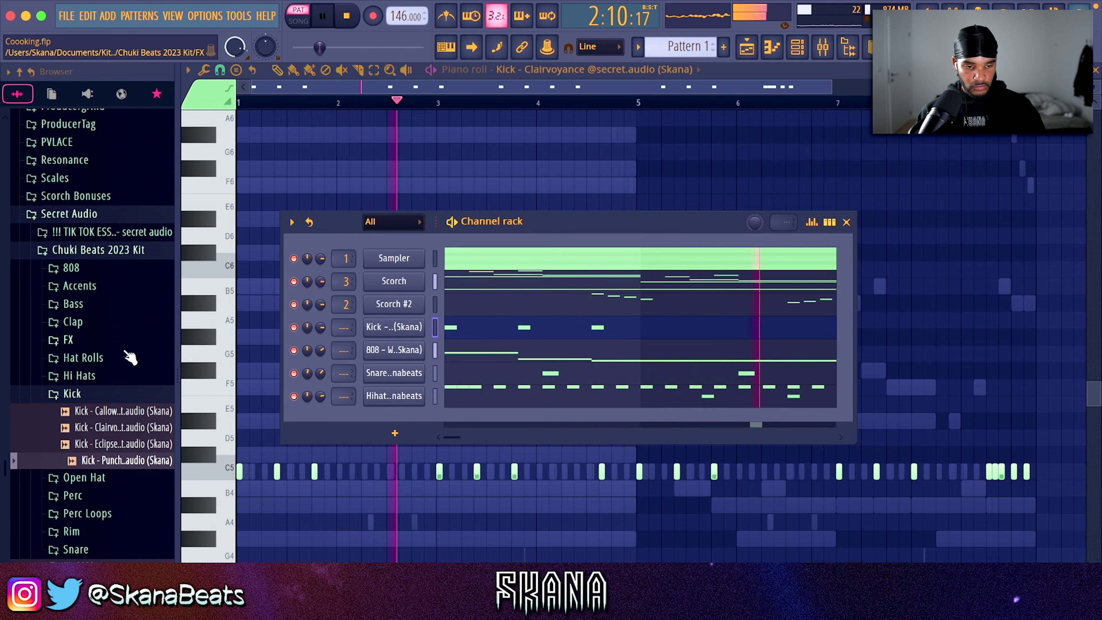
- Browse the Snare folder of the Chuki Beats 2023 Kit and add Snare - Glitch as a new channel
left_click(96, 394)
scroll(99, 397, "down", 3)
left_click(92, 421)
left_click(93, 452)
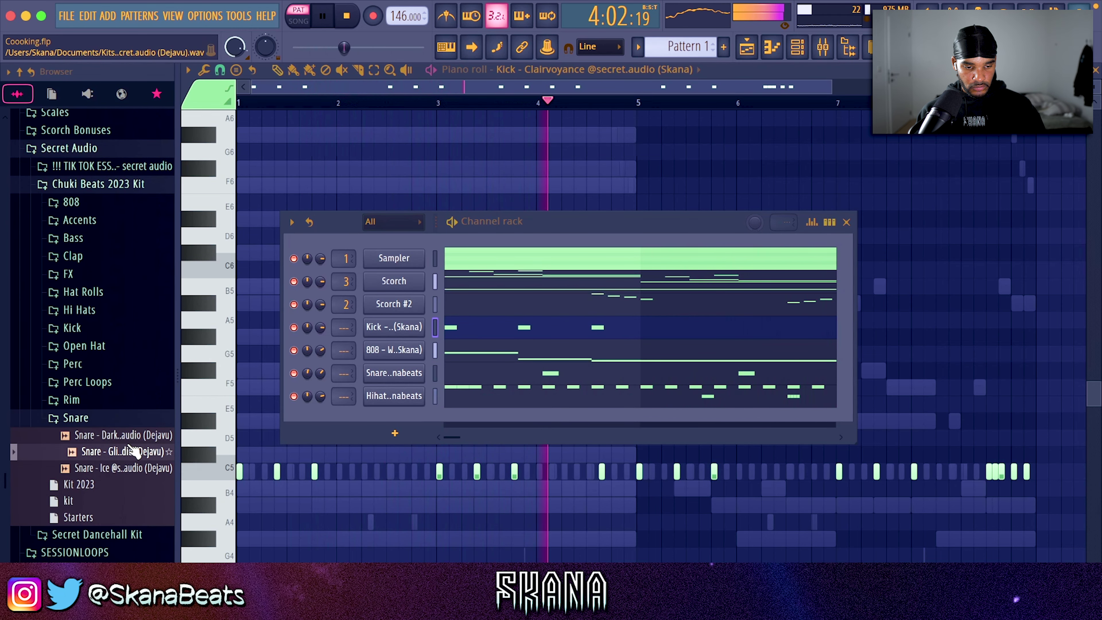
left_click_drag(111, 456, 347, 423)
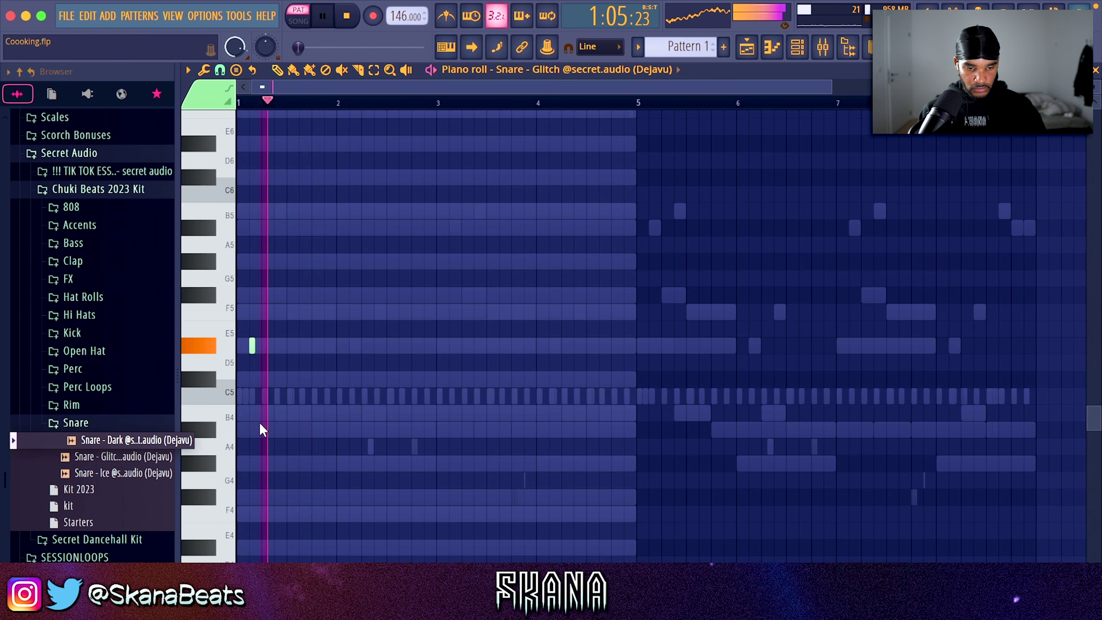
- Add a second D#5 Snare - Glitch note at 3:03:00 and lower its velocity
scroll(243, 358, "up", 2)
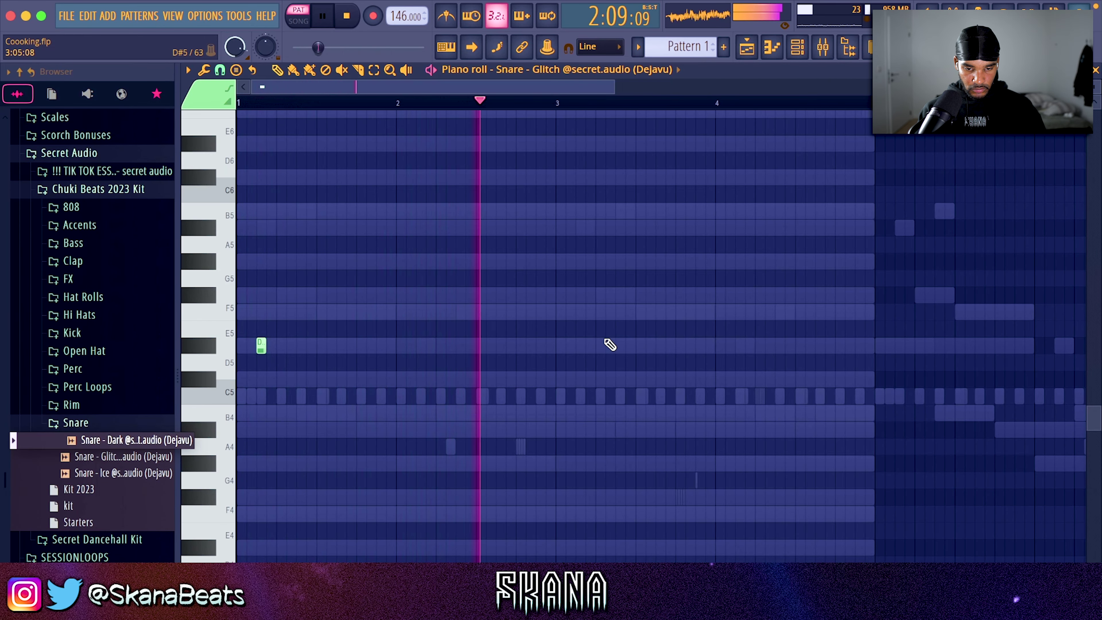
left_click(577, 345)
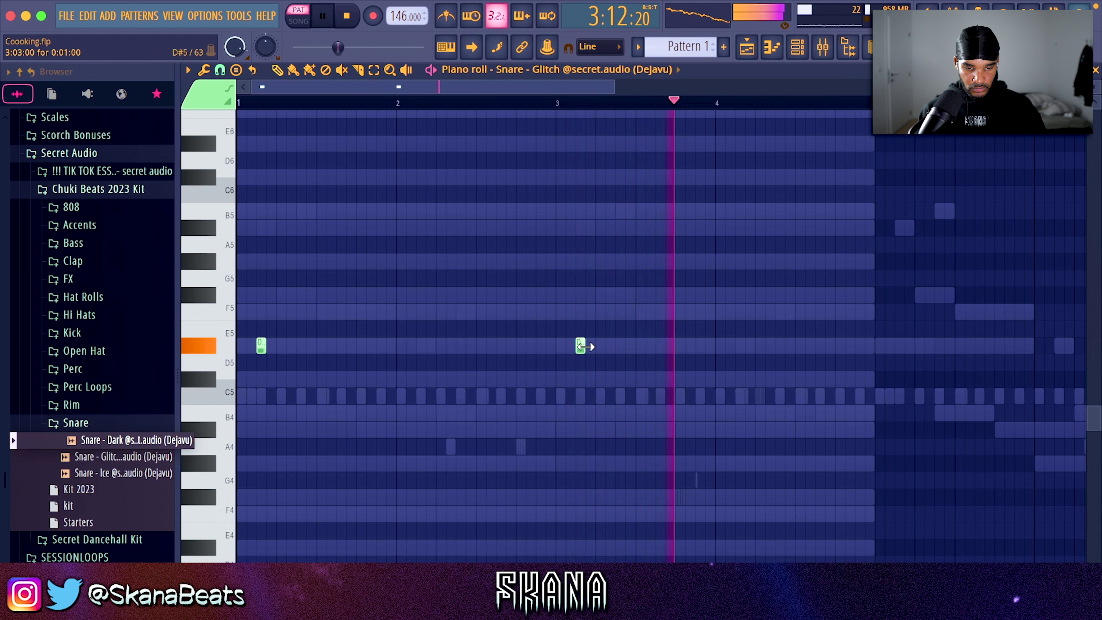
right_click(555, 616)
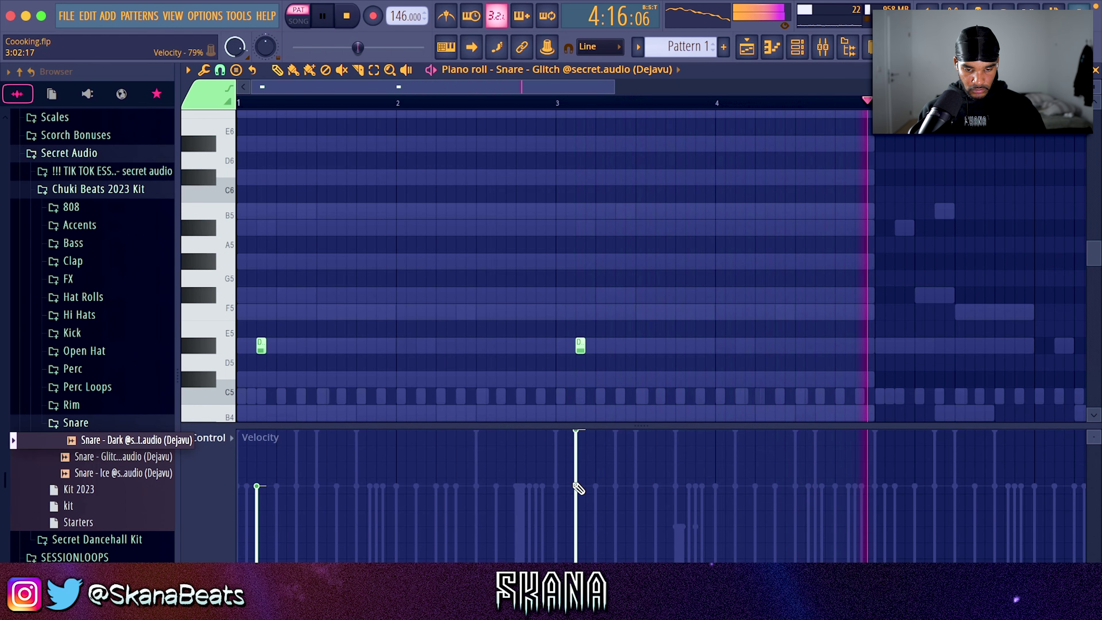
key("space")
left_click_drag(576, 425, 568, 517)
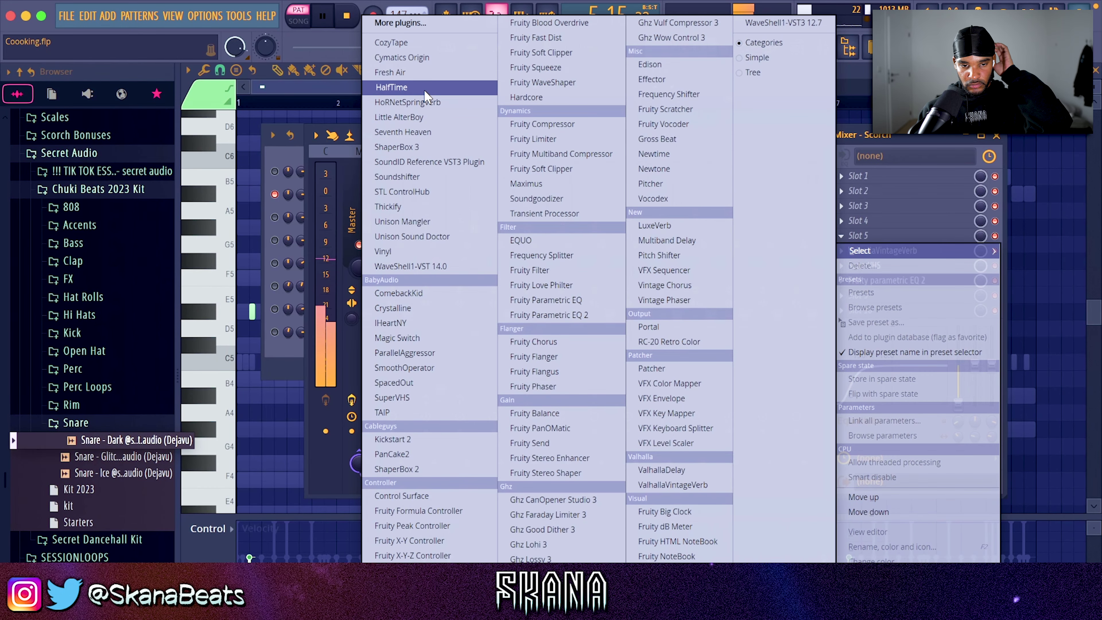
- Load HalfTime into slot 5 of the Scorch mixer track and set its loop length to 1/2
left_click(425, 91)
left_click(276, 194)
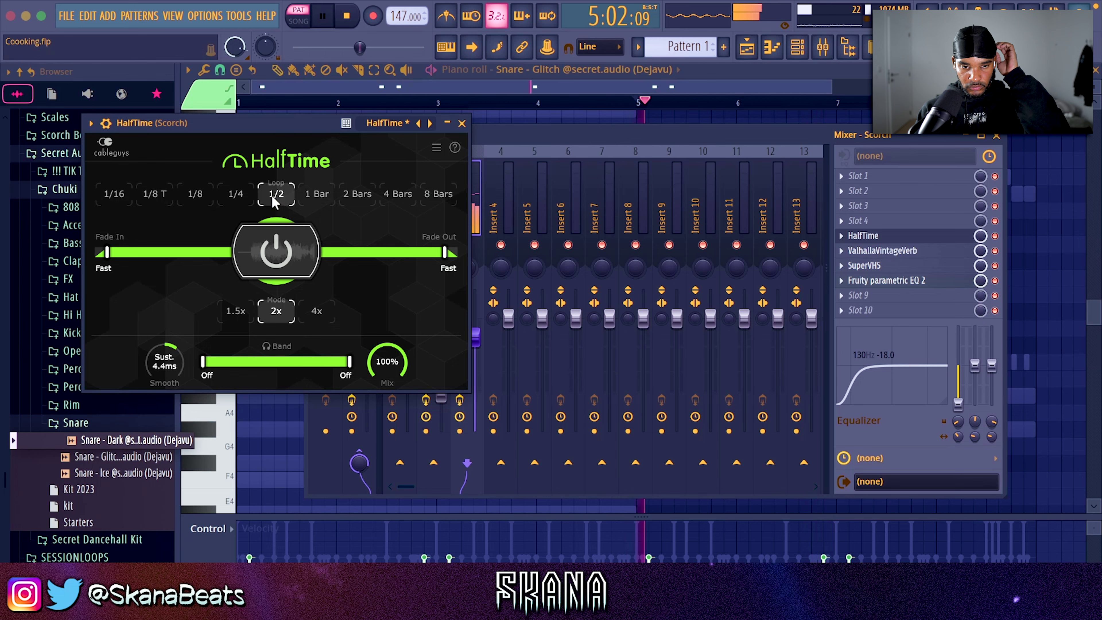
left_click(345, 25)
key("space")
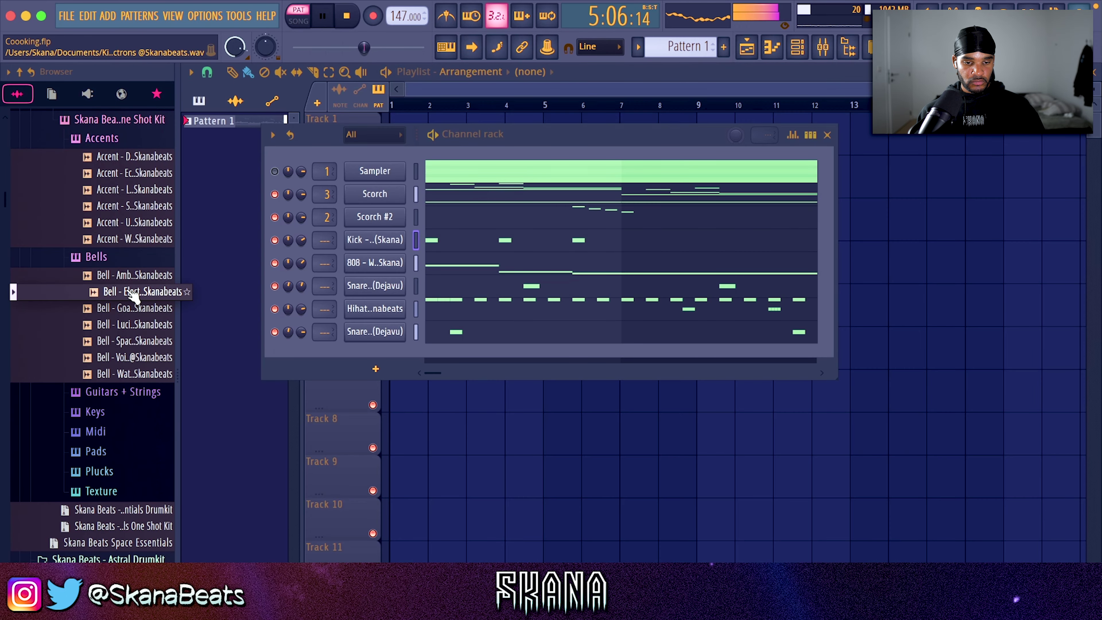
- Add the Bell - Lucid sample as a new channel below Scorch #2 and paste the Scorch notes into it
key("Down")
key("Down")
left_click_drag(134, 332, 420, 210)
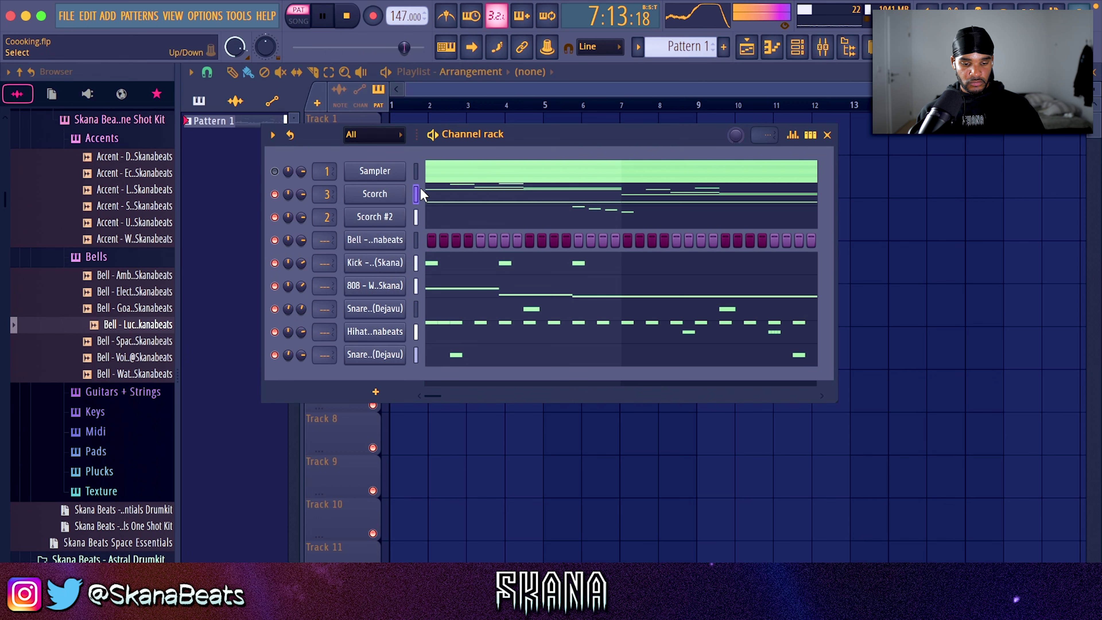
left_click(417, 239)
key("ctrl+v")
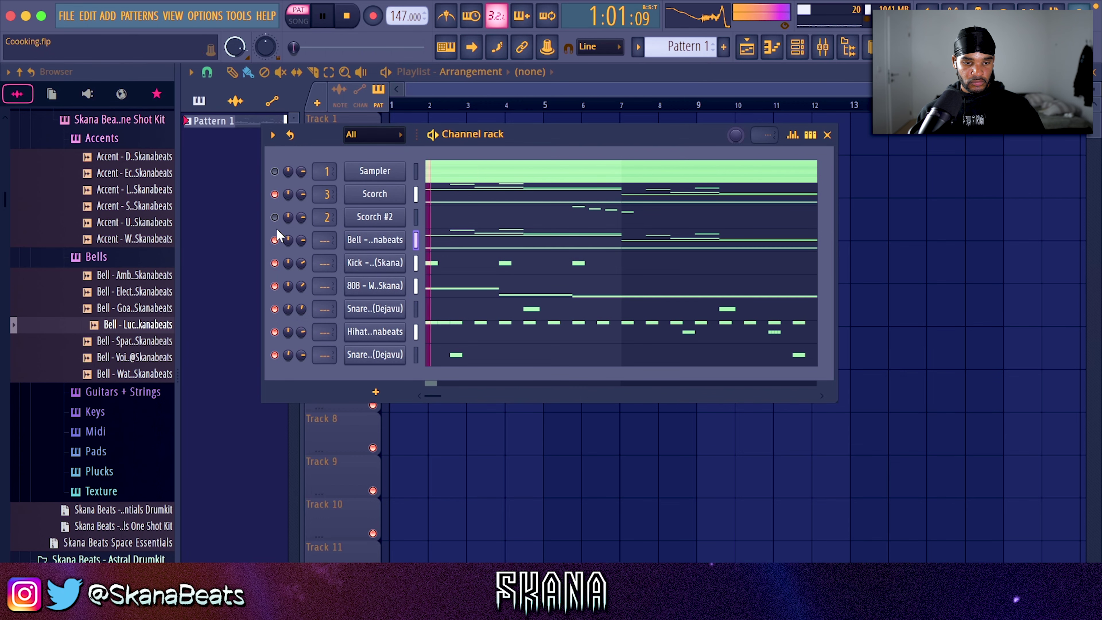
- Enable and shape the volume envelope of the Bell - Lucid channel
left_click(377, 241)
left_click(342, 235)
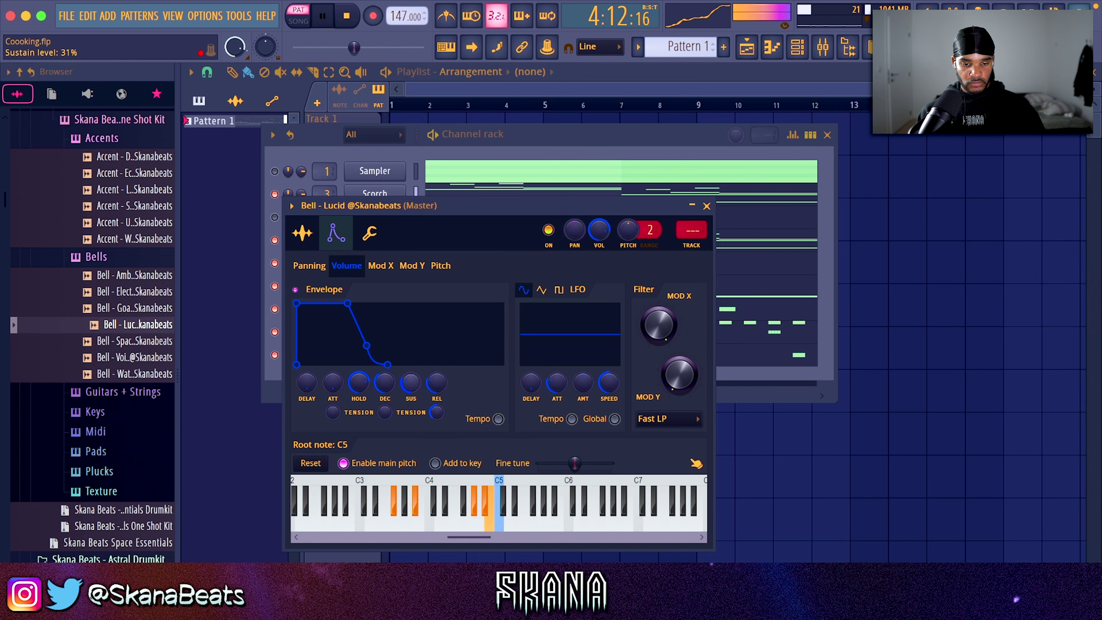
left_click(705, 206)
- Try Bell - Spacing on the bell channel and replace it with the Bell - Void sample
middle_click(153, 339)
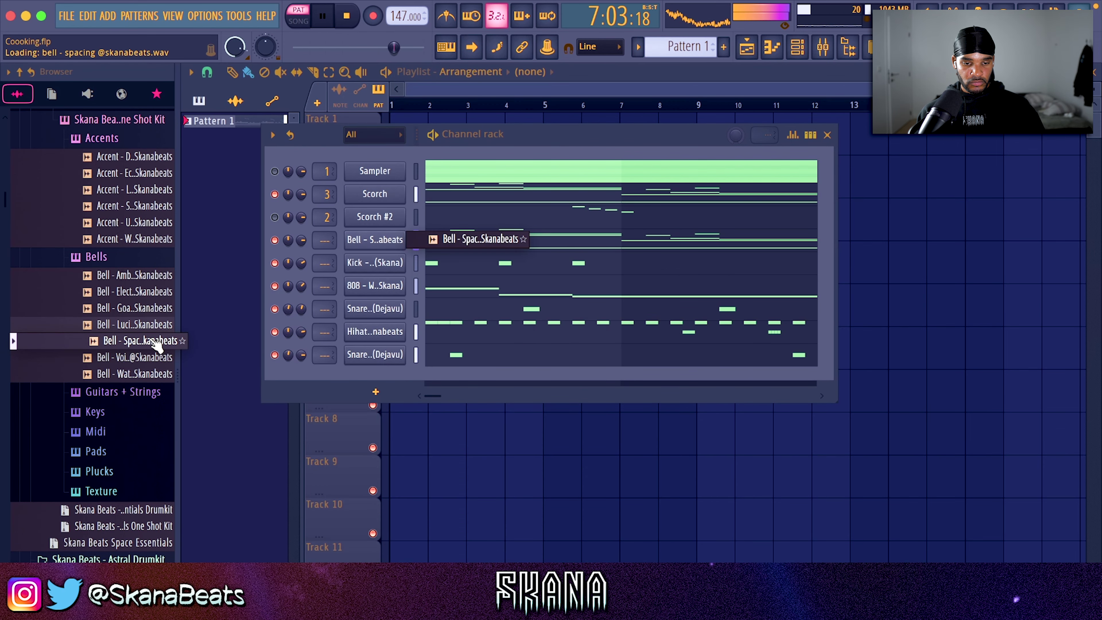
middle_click(149, 357)
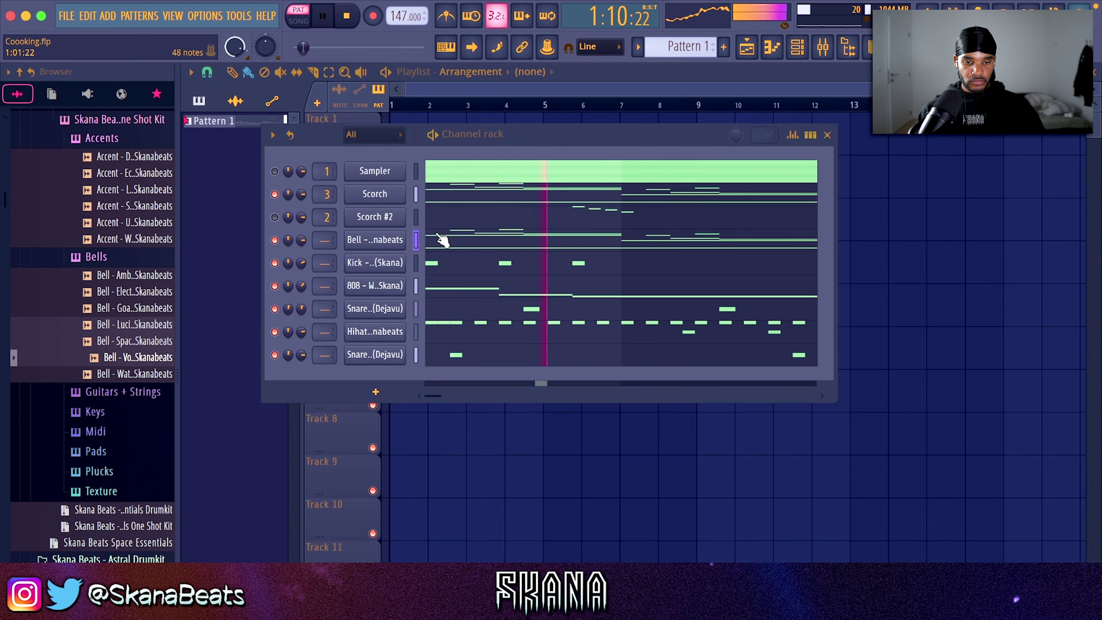
- Route the Bell - Void channel to mixer track 4 and load ValhallaVintageVerb into its slot 4
key("F9")
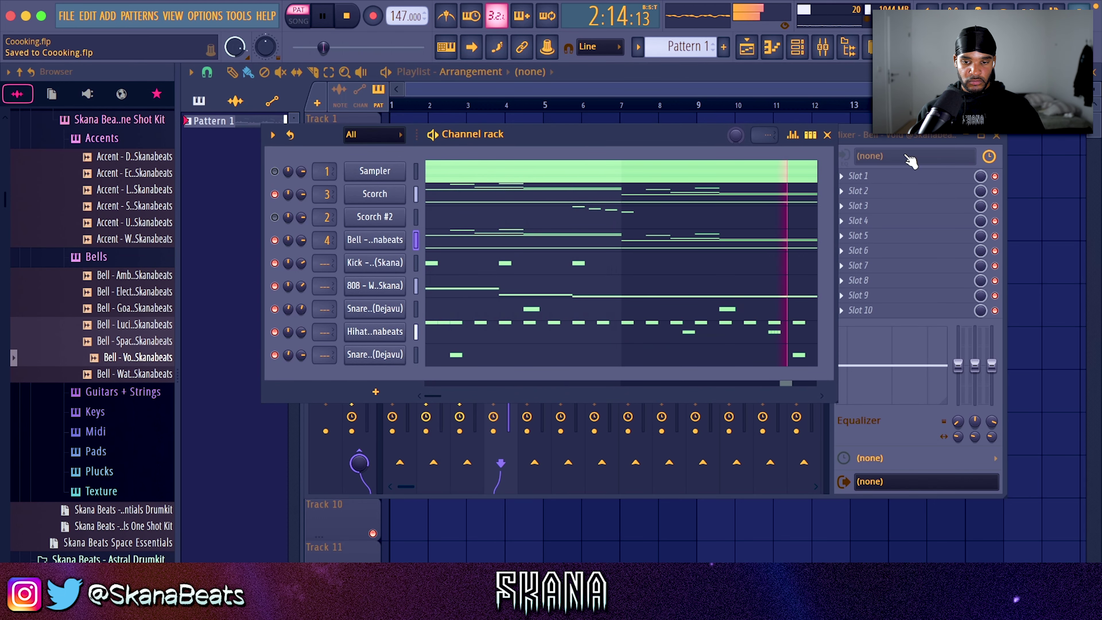
left_click(887, 219)
left_click(675, 486)
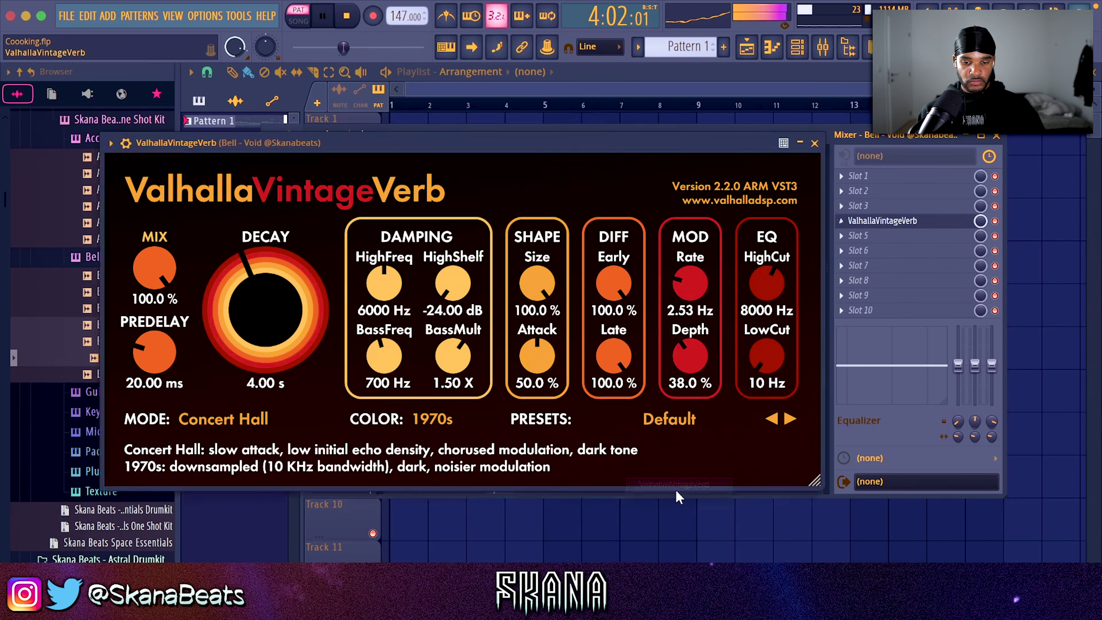
- Lower the mix and adjust the decay of ValhallaVintageVerb on the bell's mixer track
left_click_drag(155, 267, 164, 387)
left_click_drag(267, 307, 269, 314)
left_click(815, 144)
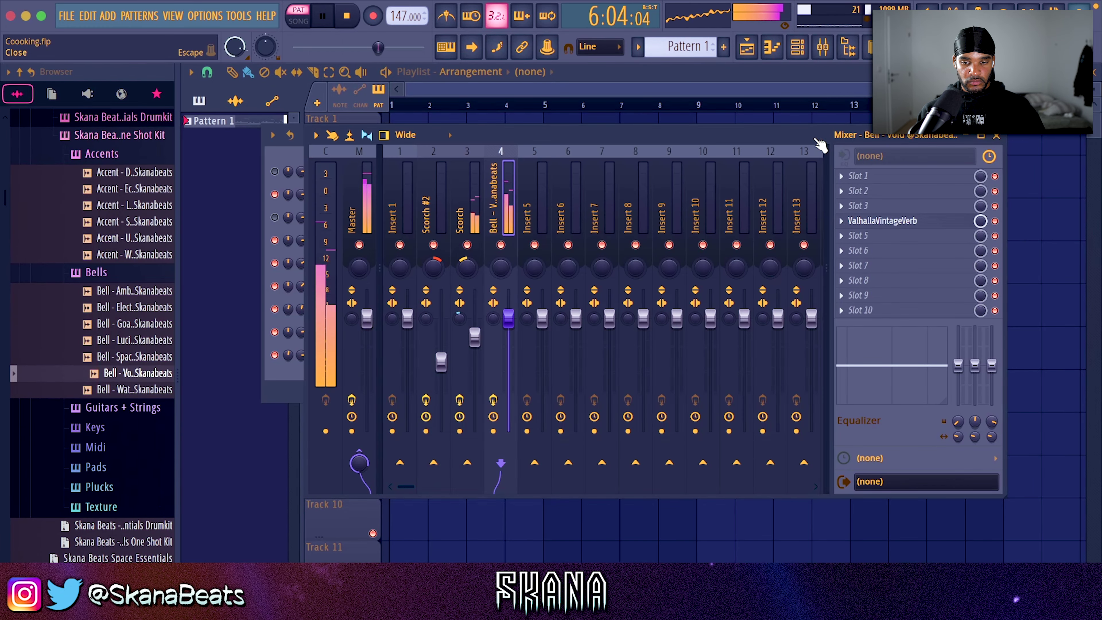
- Load Fruity parametric EQ 2 into slot 5 of the bell track and cut its low end with a high-pass band
left_click(869, 243)
left_click(566, 315)
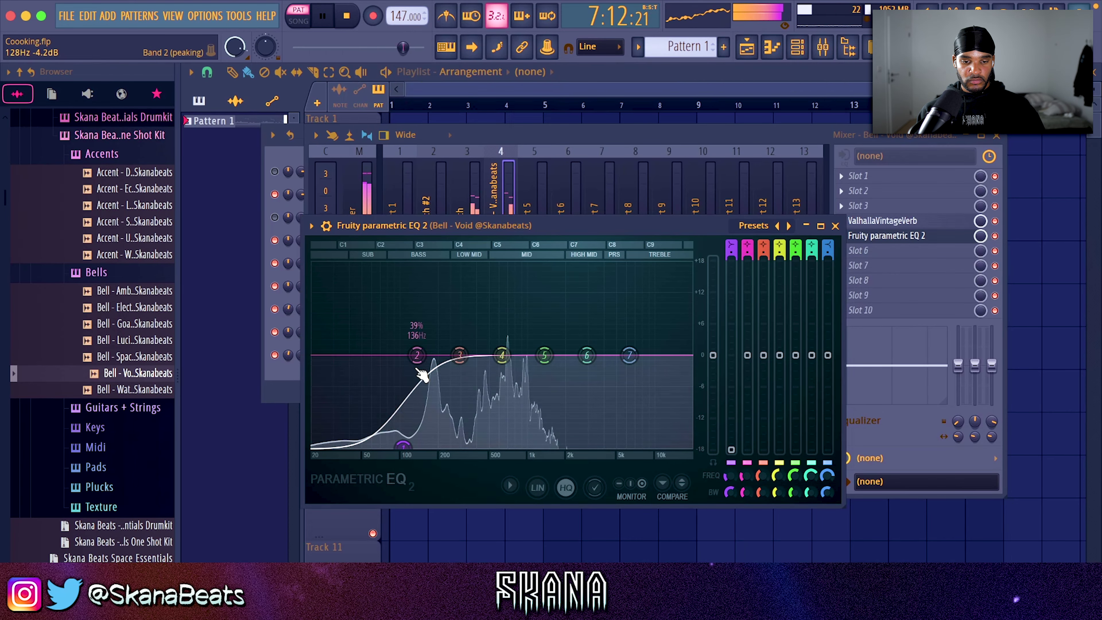
left_click(835, 226)
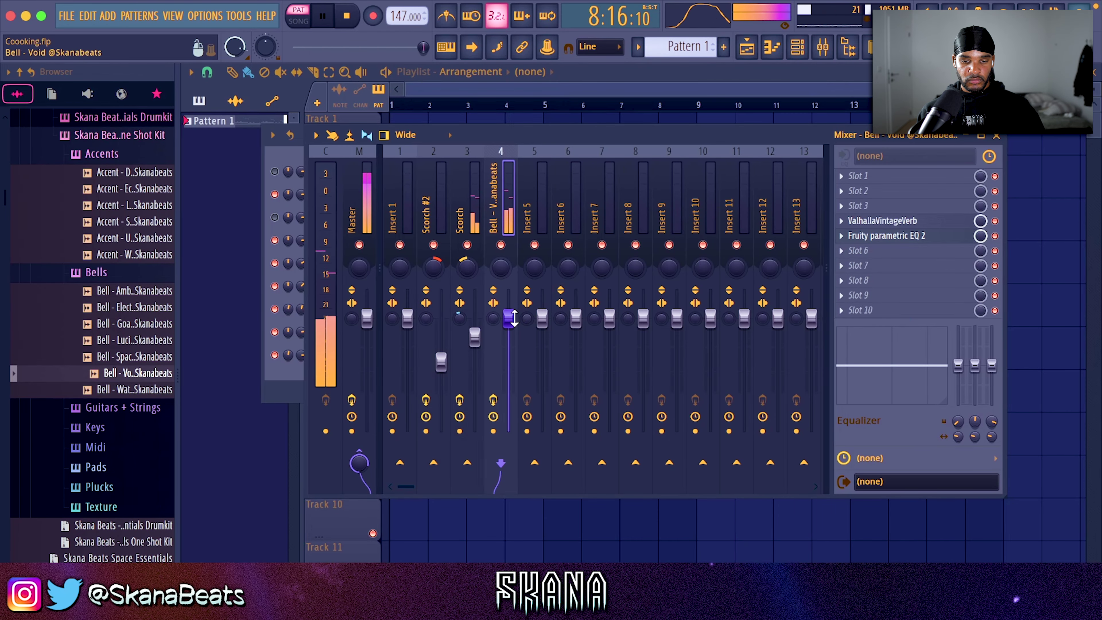
- Replace the sample of the Bell - Void channel with Bell - Lucid
key("F6")
left_click(141, 323)
left_click(143, 340)
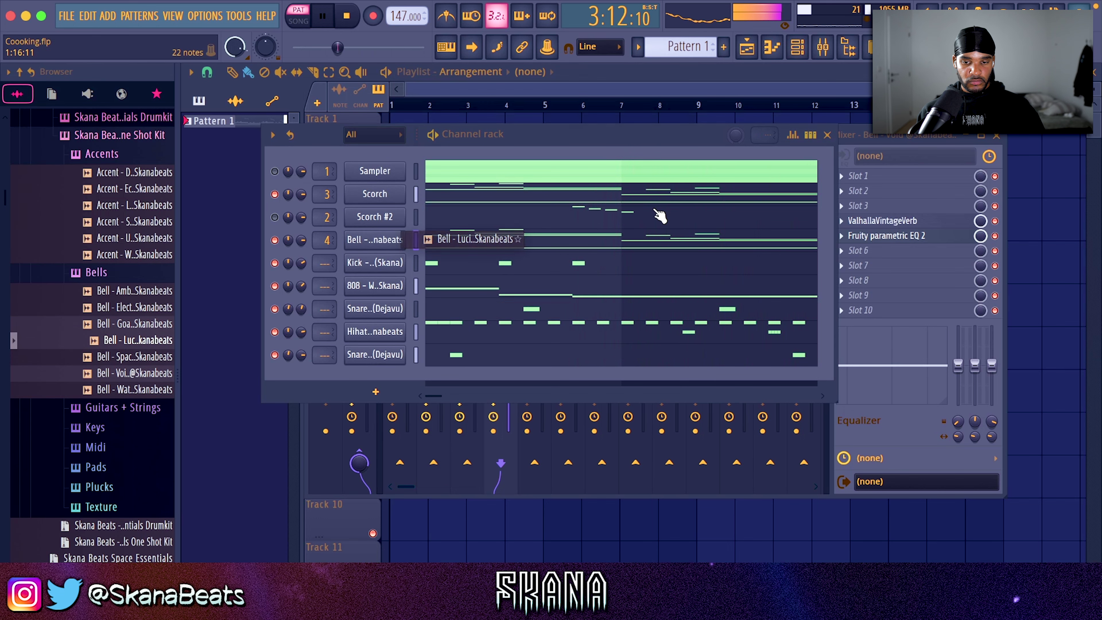
left_click(826, 135)
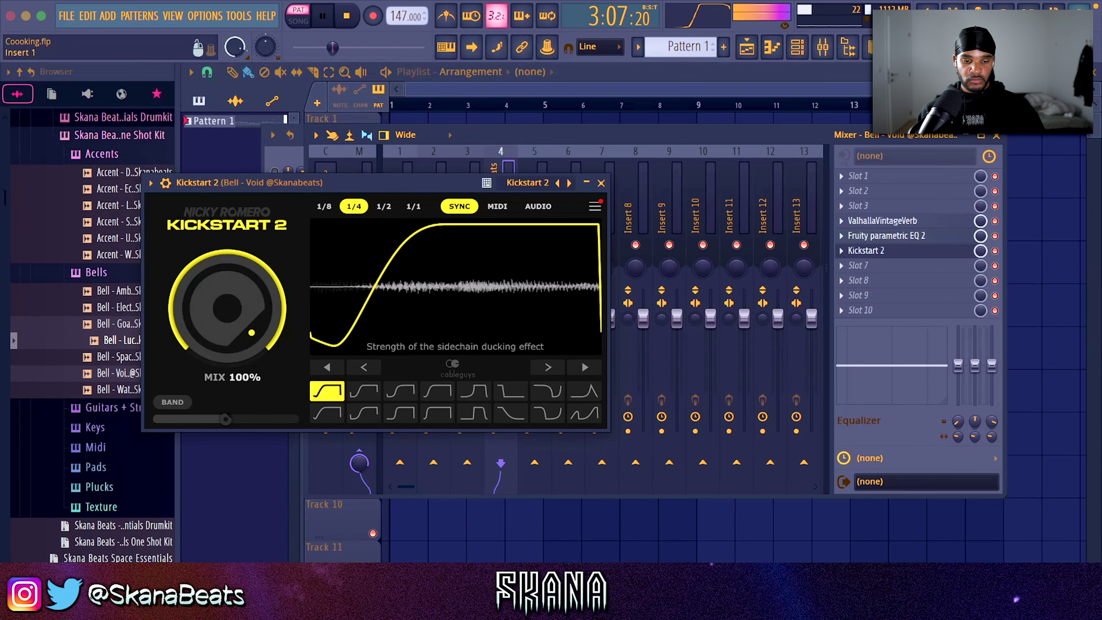
- Set Kickstart 2 on the bell track to the Classic Chain curve with 66% mix and move it up ahead of the reverb
left_click(367, 390)
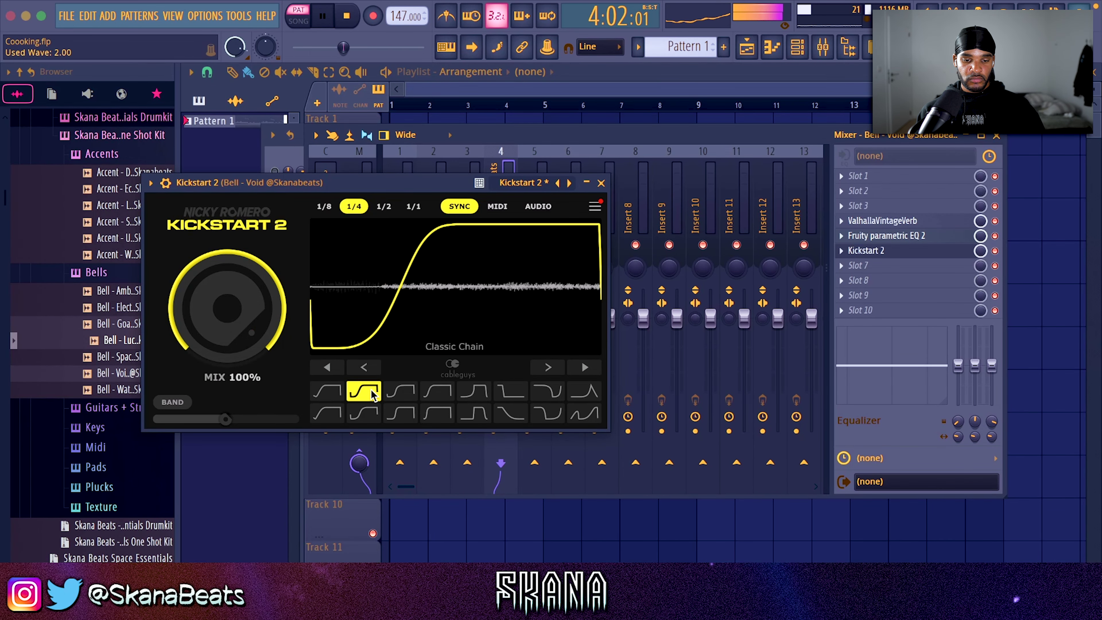
left_click_drag(236, 314, 236, 341)
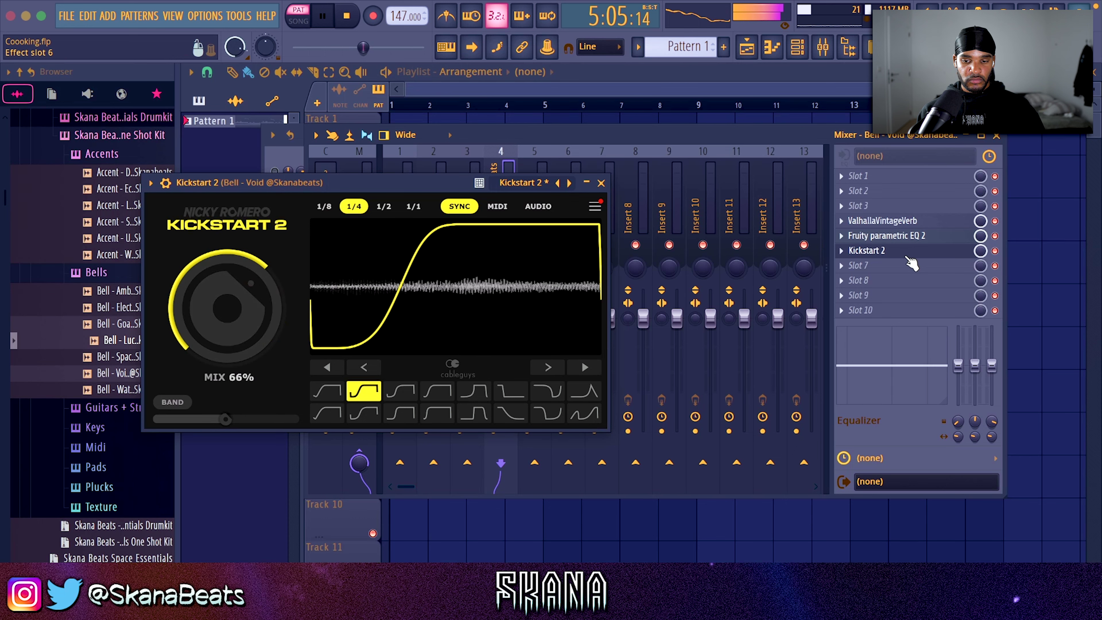
left_click_drag(911, 252, 911, 225)
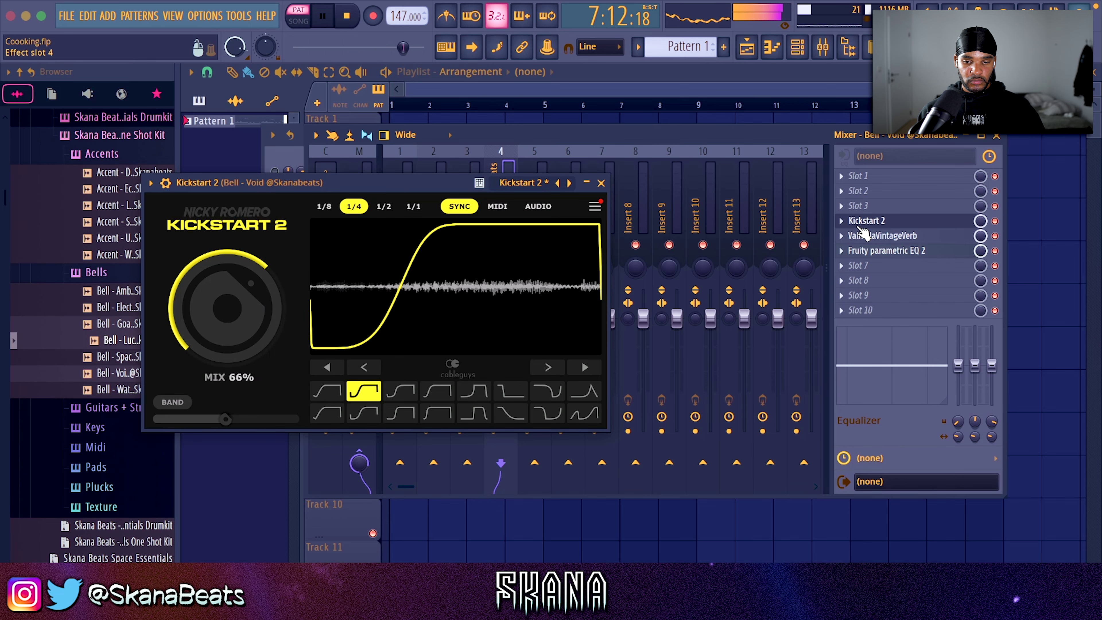
left_click_drag(858, 228, 858, 238)
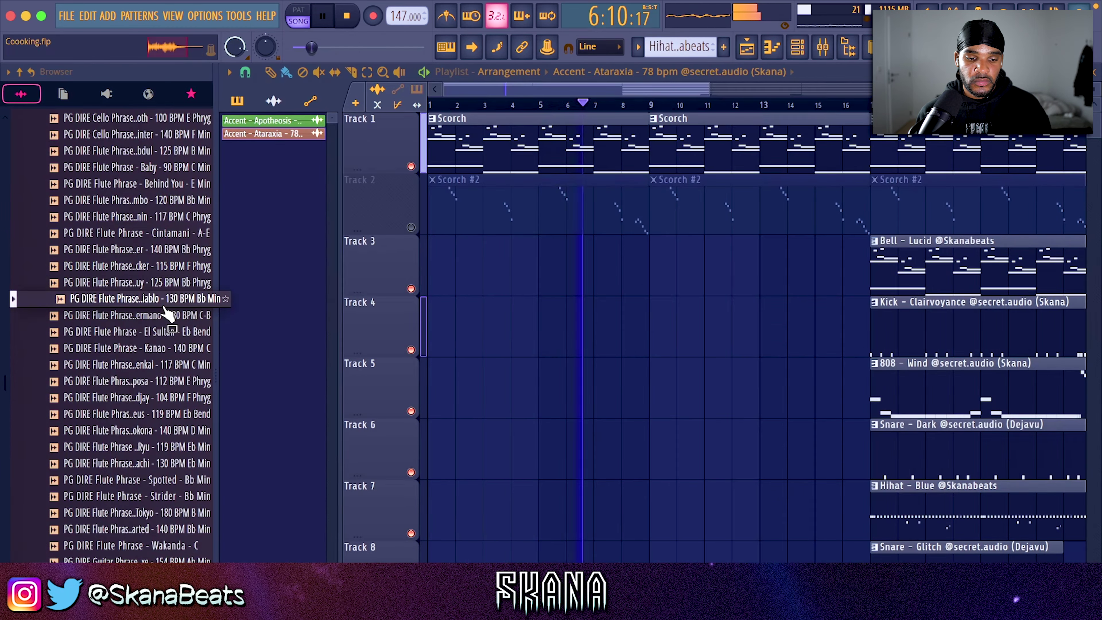
- Place the PG DIRE Flute Phrase El Diablo 130 BPM sample on Track 3 at bars 1 and 3, trimming the clips to one bar
scroll(164, 306, "down", 2)
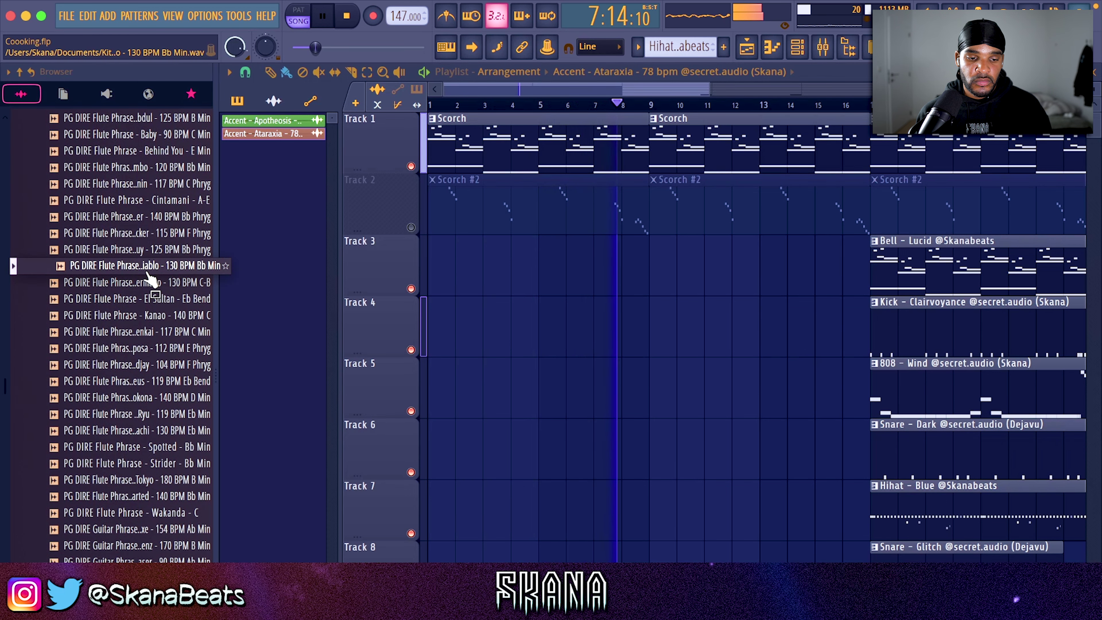
left_click_drag(144, 272, 568, 274)
left_click_drag(559, 272, 507, 272)
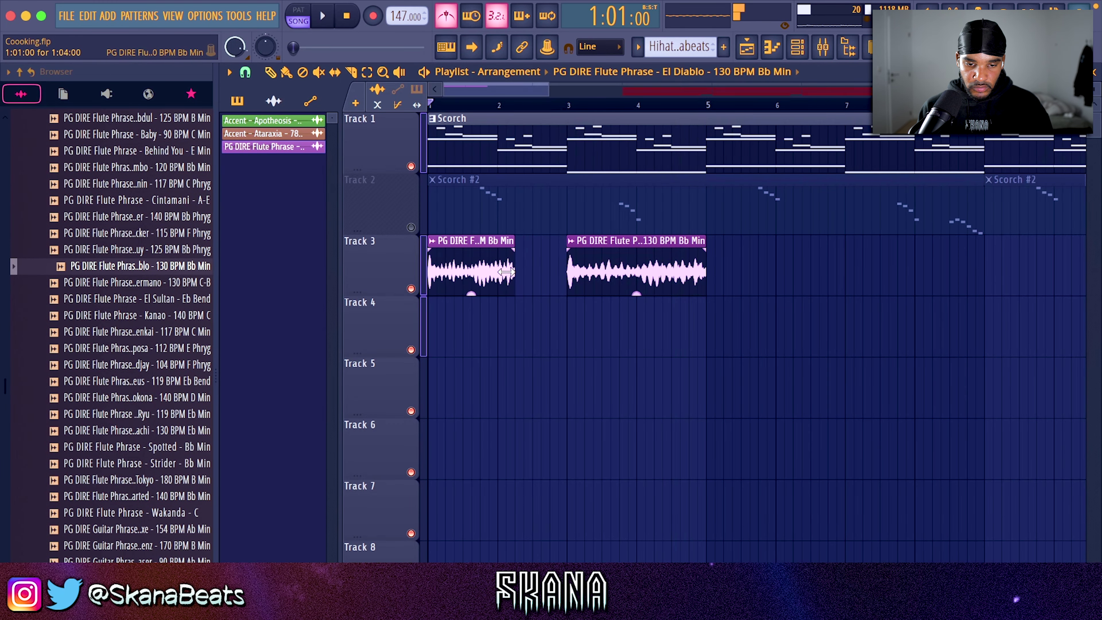
key("space")
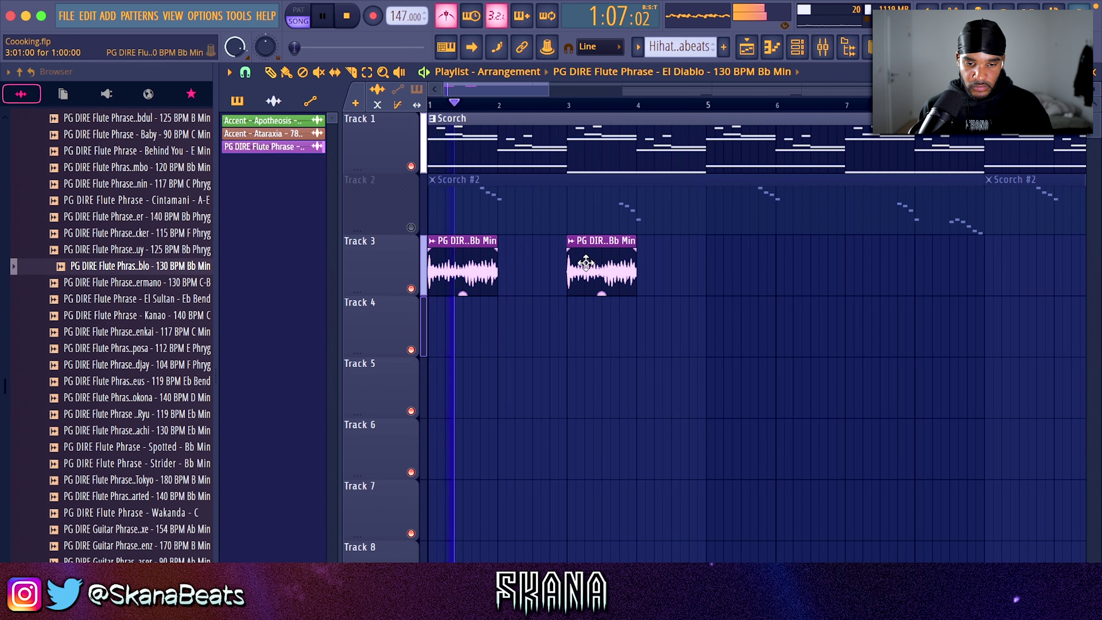
- Make the flute clip at bar 3 unique and lower its pitch using the Stretch time-stretching mode
right_click(585, 265)
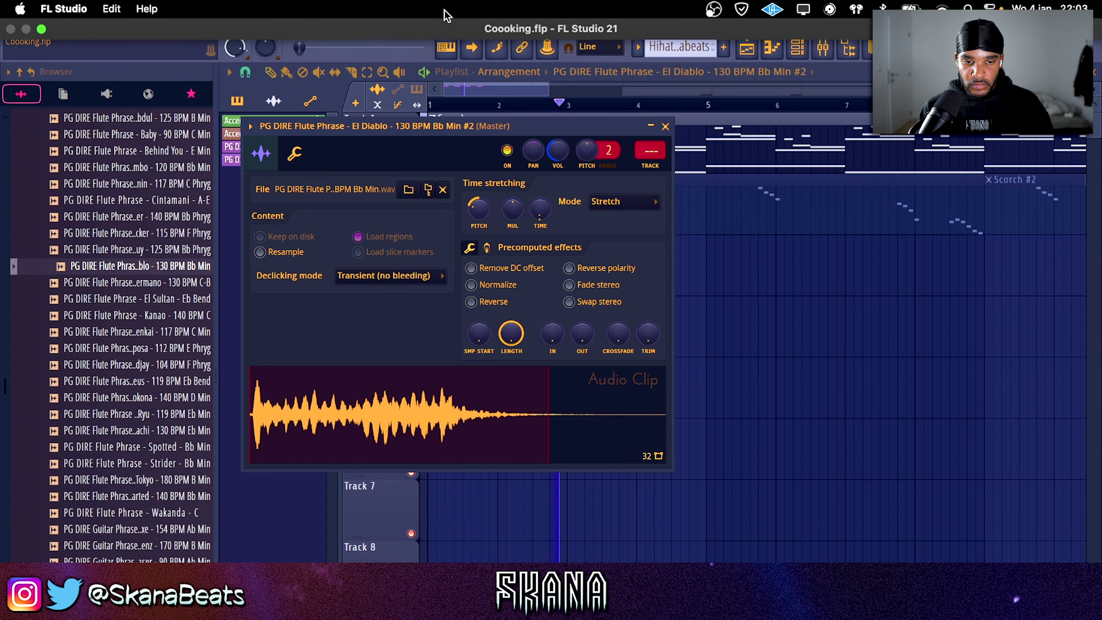
left_click(446, 16)
right_click(732, 262)
right_click(668, 278)
- Load ValhallaVintageVerb into slot 4 of the flute's mixer track 5, lower its mix, adjust its decay and raise its low cut
left_click(624, 258)
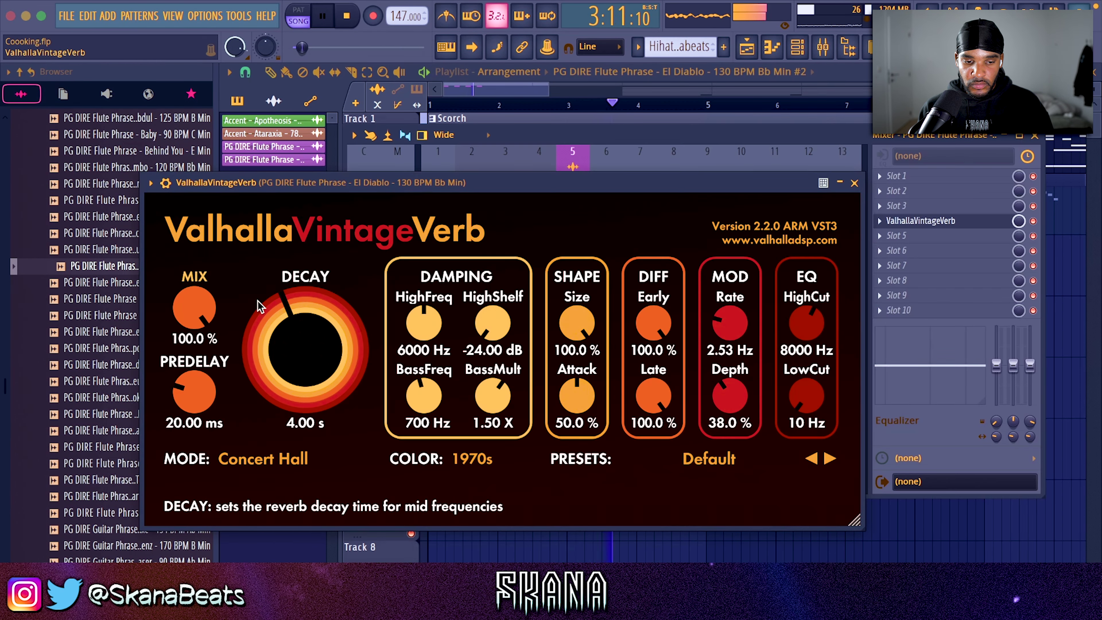
left_click_drag(195, 308, 201, 392)
left_click_drag(335, 344, 337, 355)
key("space")
left_click_drag(806, 397, 808, 346)
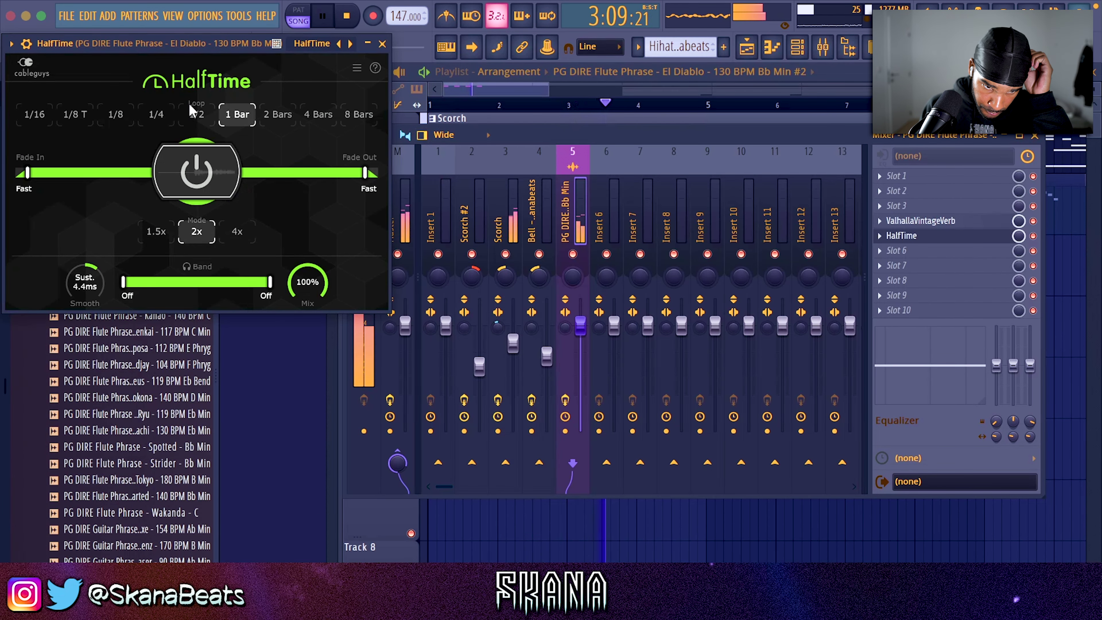
- Set HalfTime on the flute track to a 1/2 loop with smoothing at FX 500 ms
left_click(196, 115)
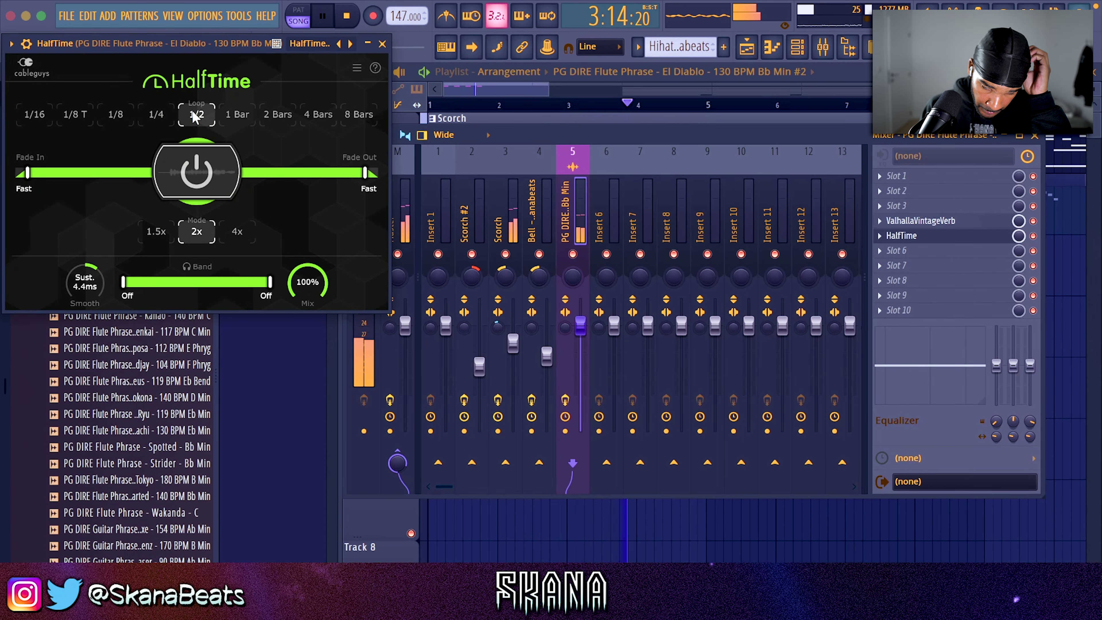
left_click_drag(89, 273, 89, 300)
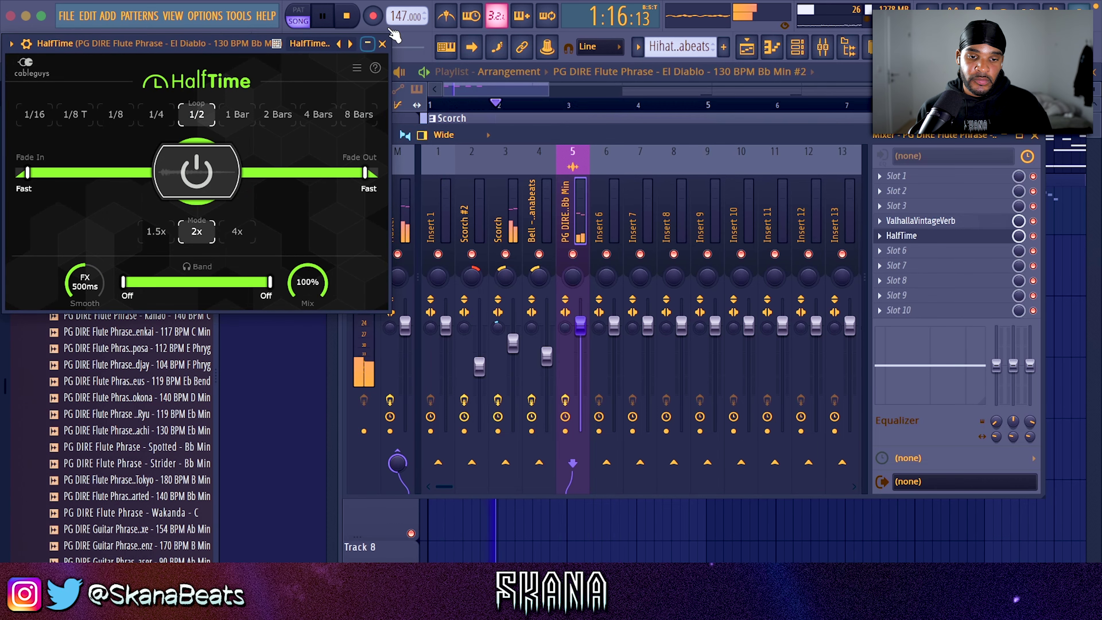
left_click(382, 44)
- Load Ghz Lossy 3 into slot 6 of the flute track with the Digital Garbage preset and reduce its lossy mix to about 12%
left_click(909, 255)
key("Escape")
left_click(909, 255)
key("Escape")
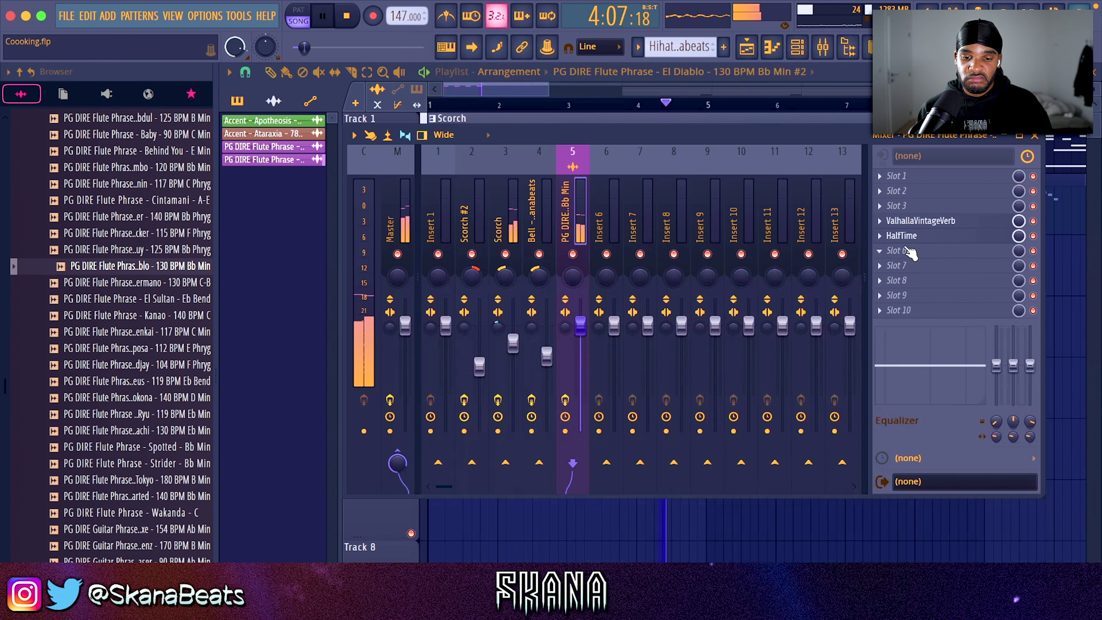
left_click(973, 267)
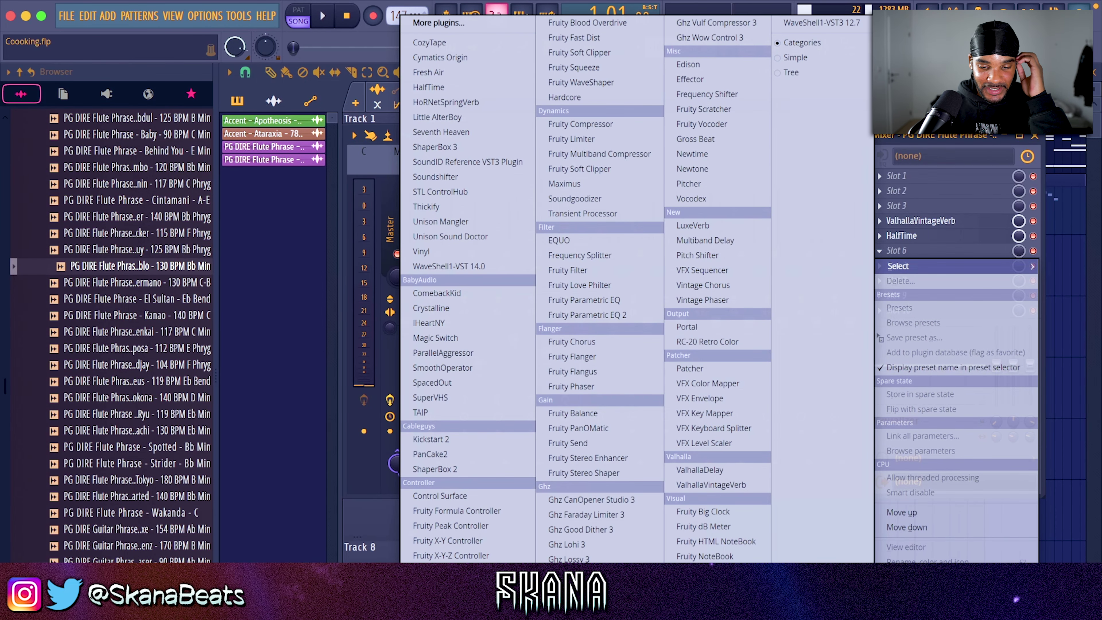
left_click(594, 558)
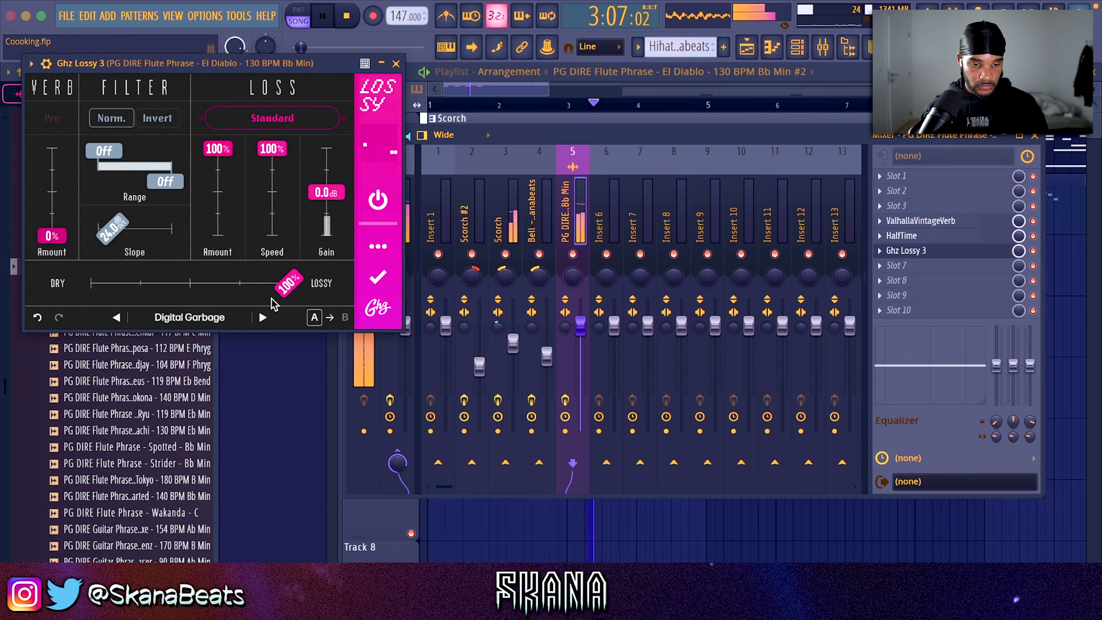
left_click_drag(272, 299, 191, 291)
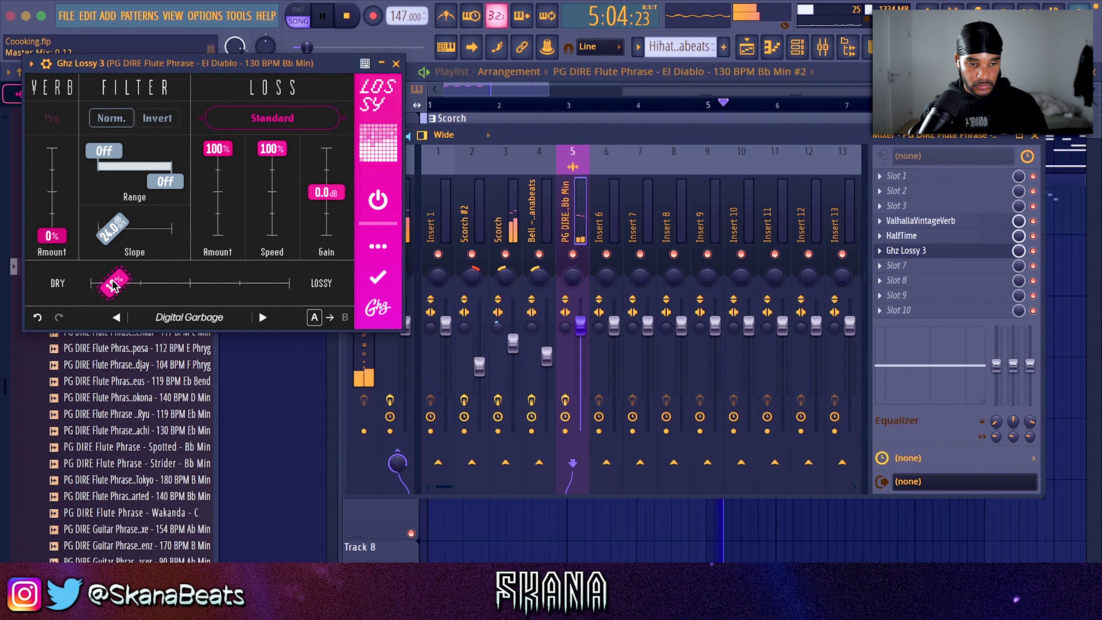
- Copy the first eight descending notes of the Scorch #2 pattern four bars later, starting in bar 5
left_click_drag(342, 203, 516, 426)
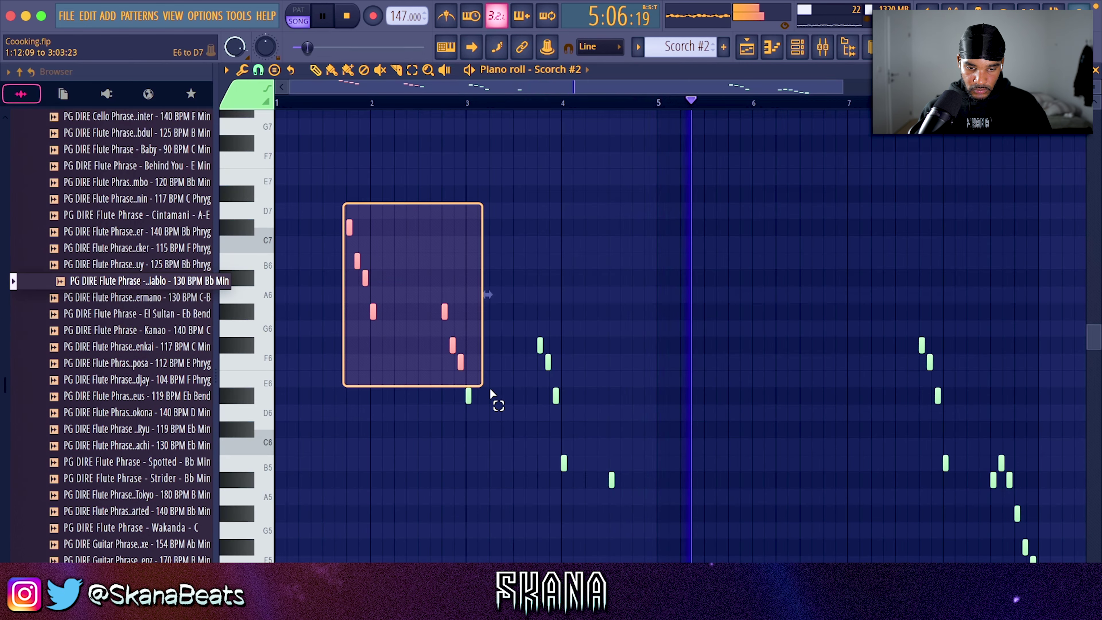
left_click_drag(467, 394, 850, 392)
right_click(774, 515)
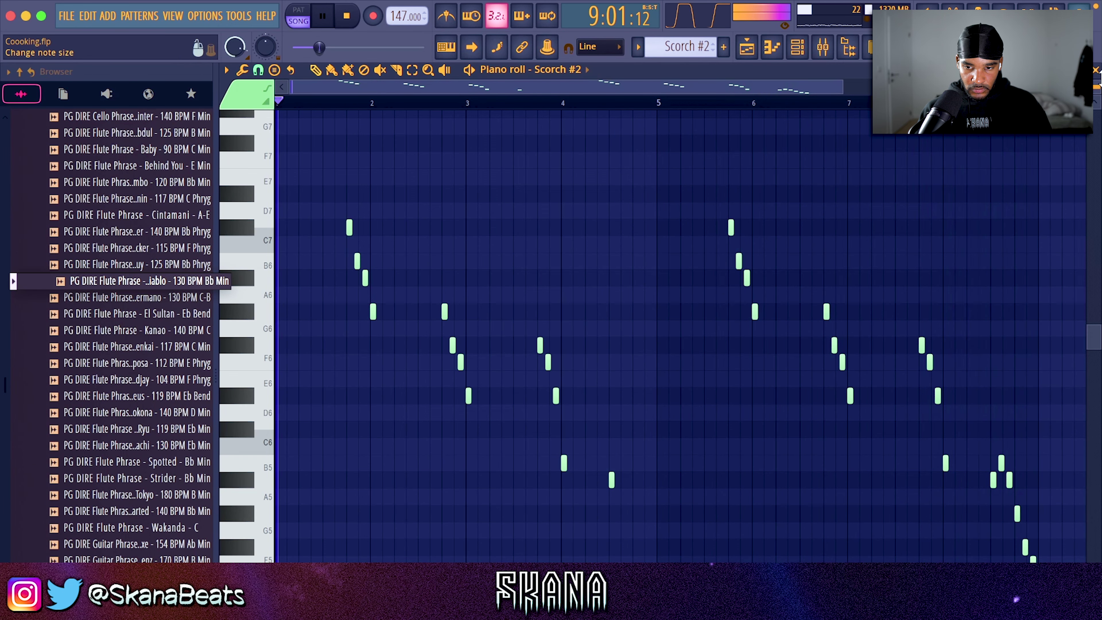
- Delete the Scorch #2 clips at bars 9 and 17 and move the bell and drum clips from bar 25 to bar 17
key("F5")
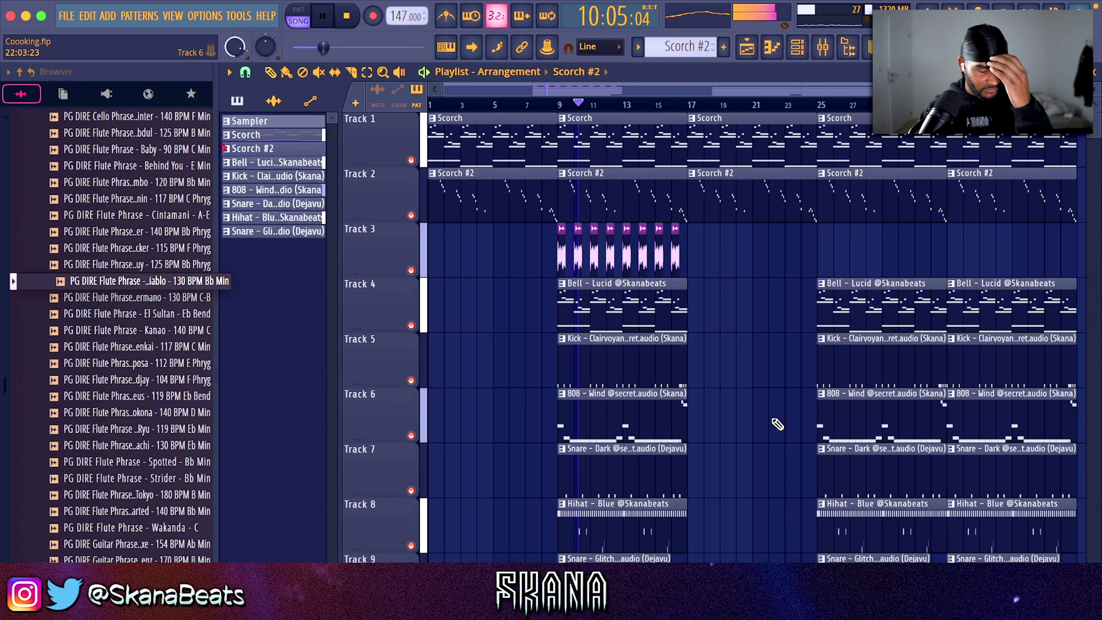
right_click(633, 196)
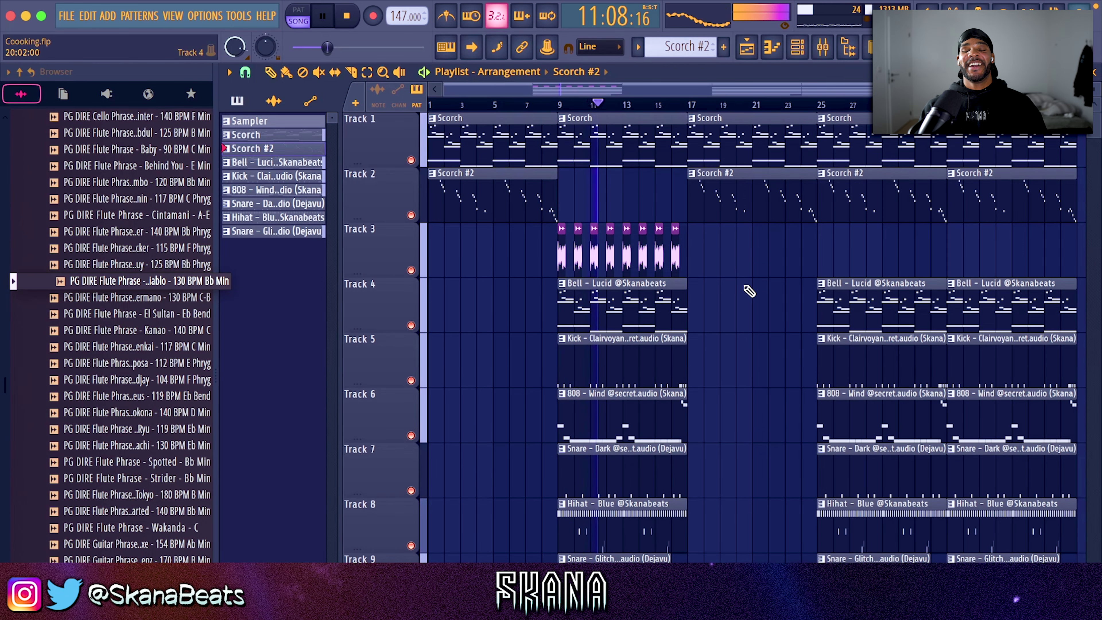
left_click_drag(782, 267, 765, 567)
right_click(754, 199)
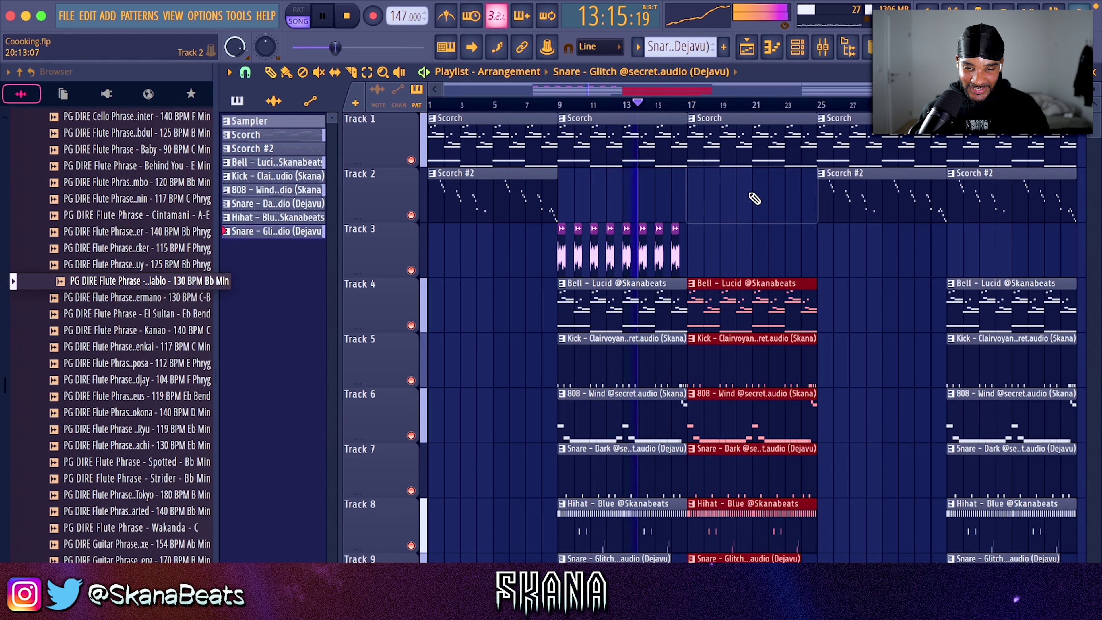
- Duplicate the Track 3 flute clips of bars 9 to 16 so that the copies start at bar 17
left_click_drag(681, 223, 555, 272)
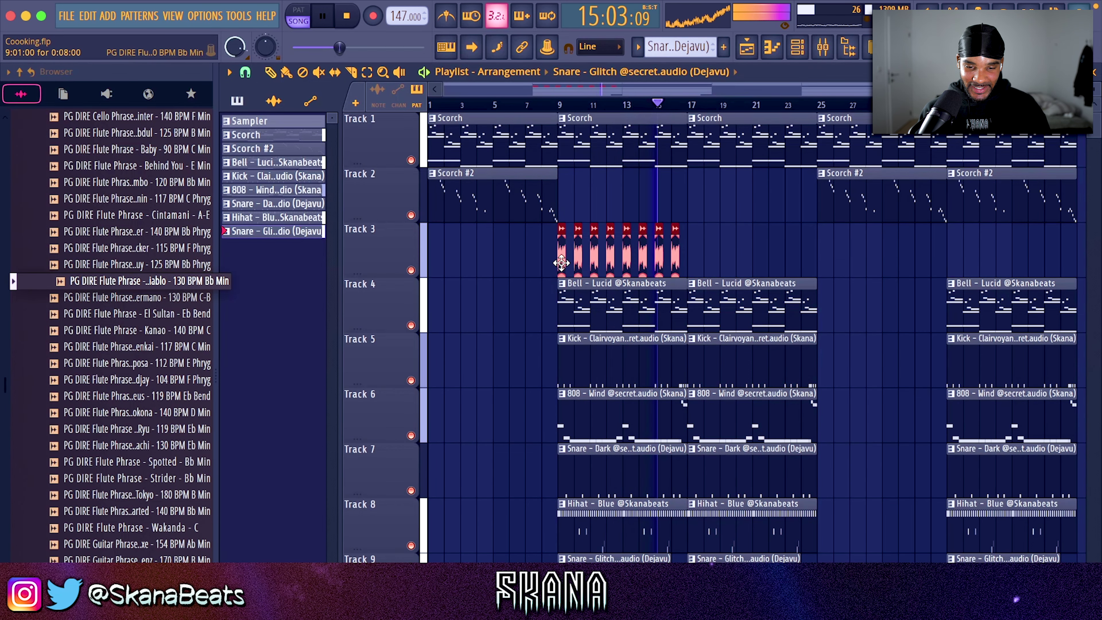
key("ctrl+b")
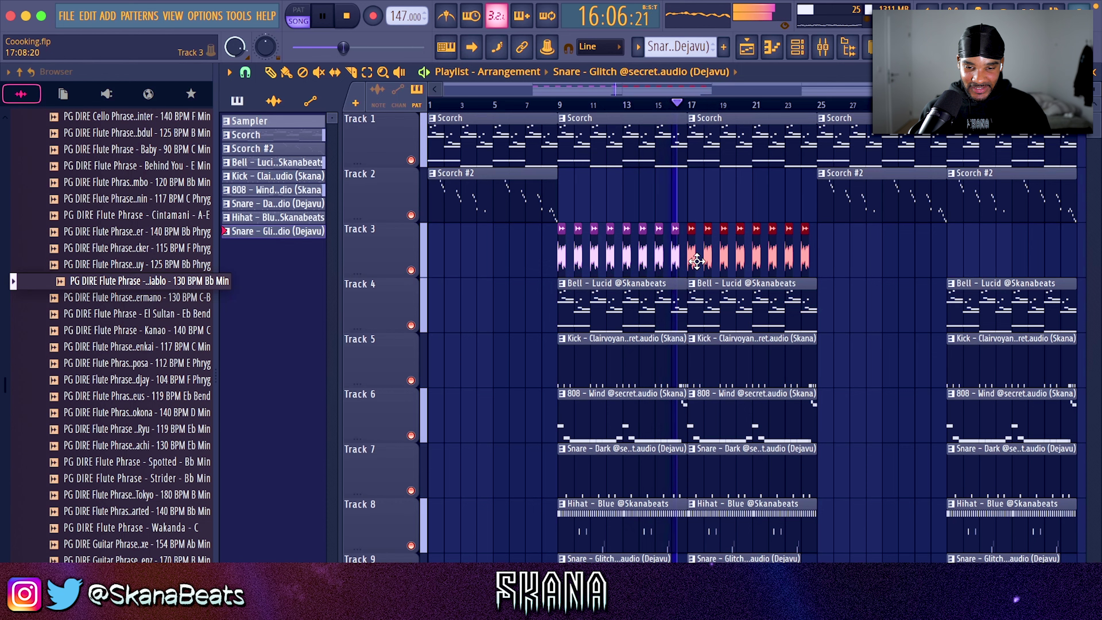
left_click(692, 261)
right_click(859, 550)
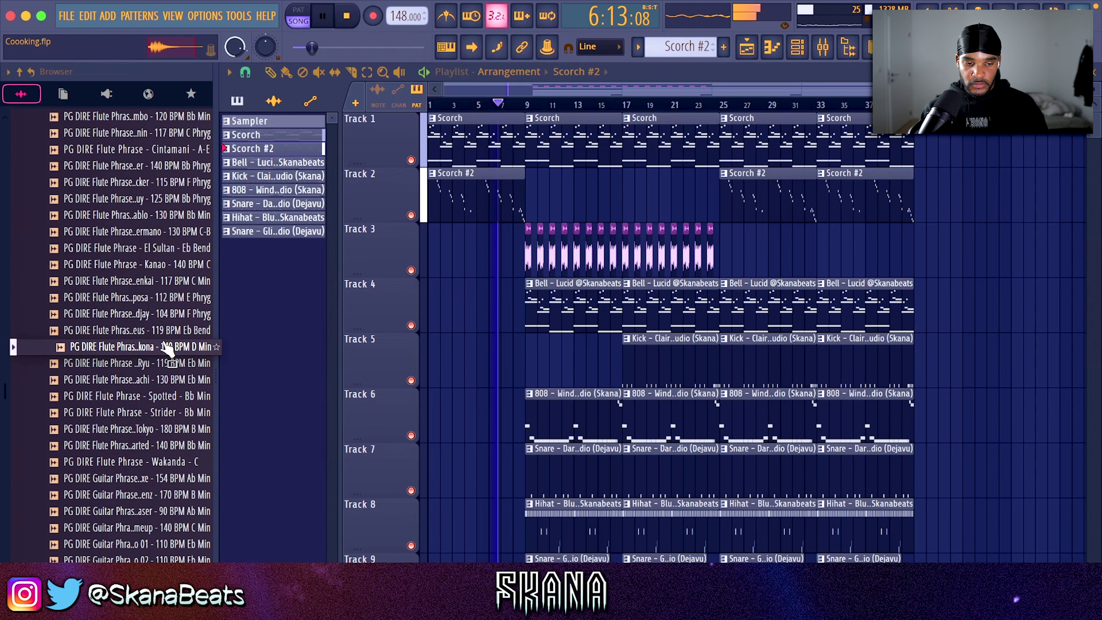
- Find the PG DIRE Flute Phrase Ryu 119 BPM Eb Min sample and place it on Track 5 at bar 9
scroll(169, 338, "down", 3)
left_click(164, 299)
scroll(164, 306, "down", 4)
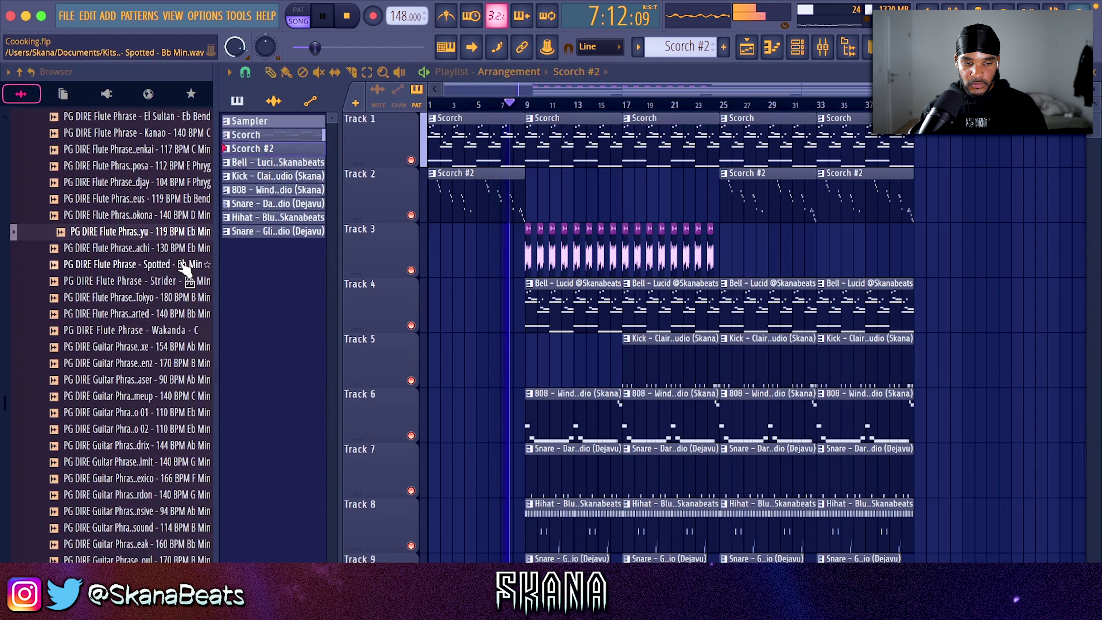
left_click_drag(169, 234, 527, 367)
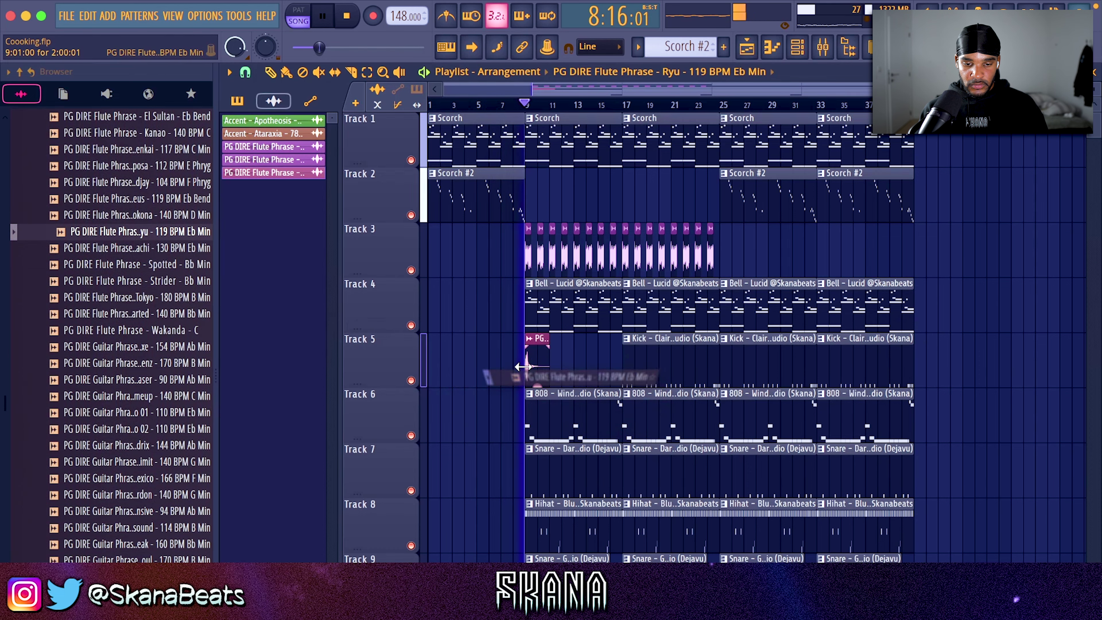
- Route the Ryu flute clip to mixer track 6 and load ValhallaVintageVerb into its slot 4
scroll(525, 369, "up", 3)
double_click(541, 357)
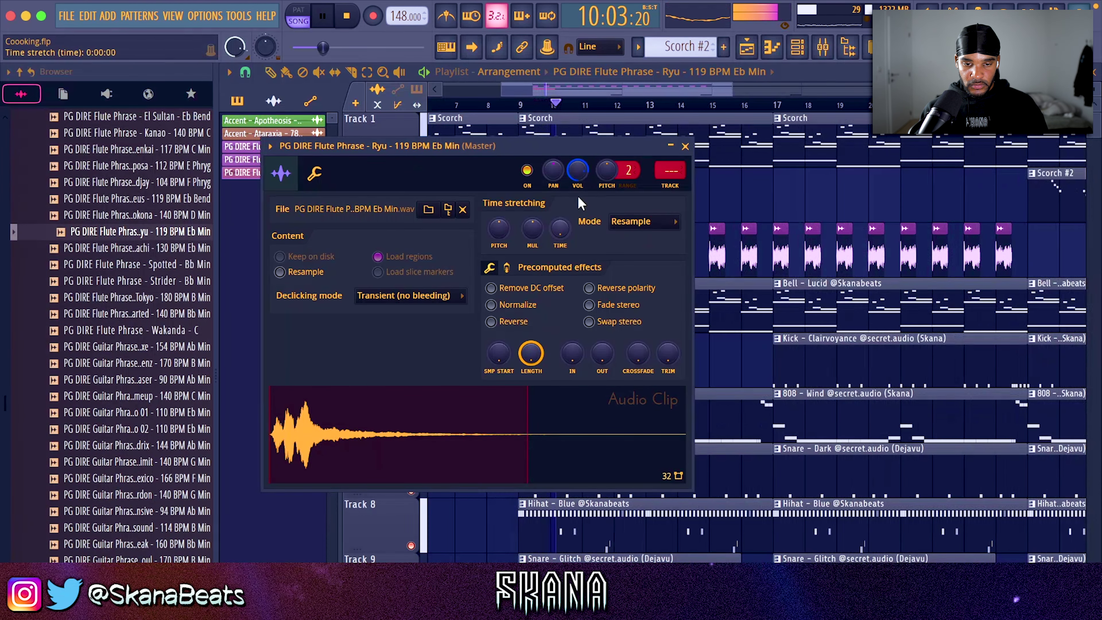
key("super+l")
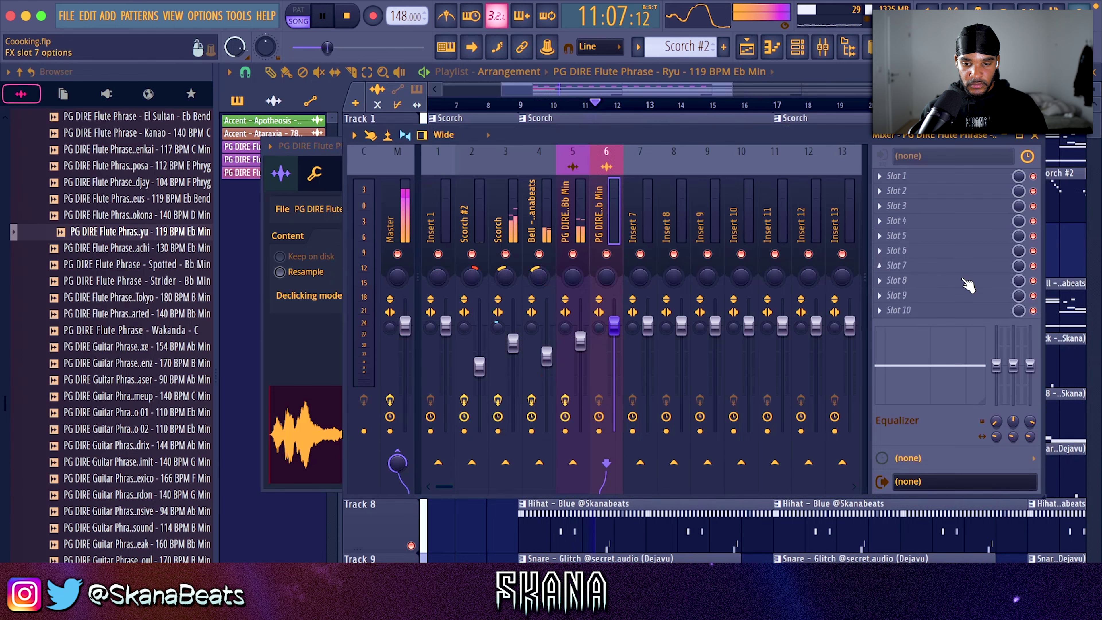
left_click(945, 222)
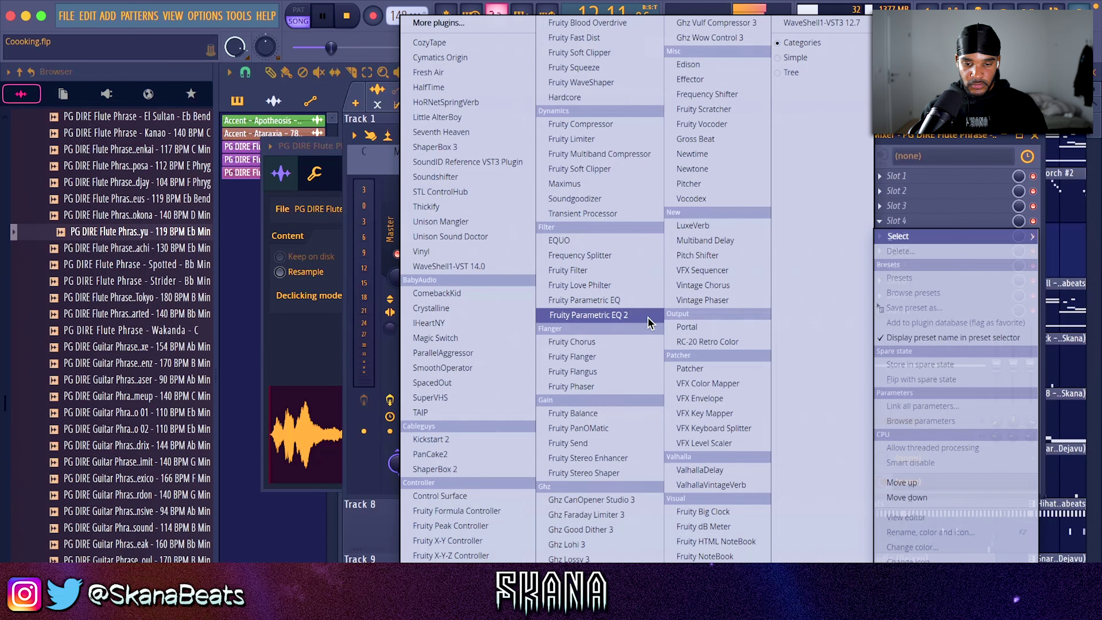
left_click(700, 482)
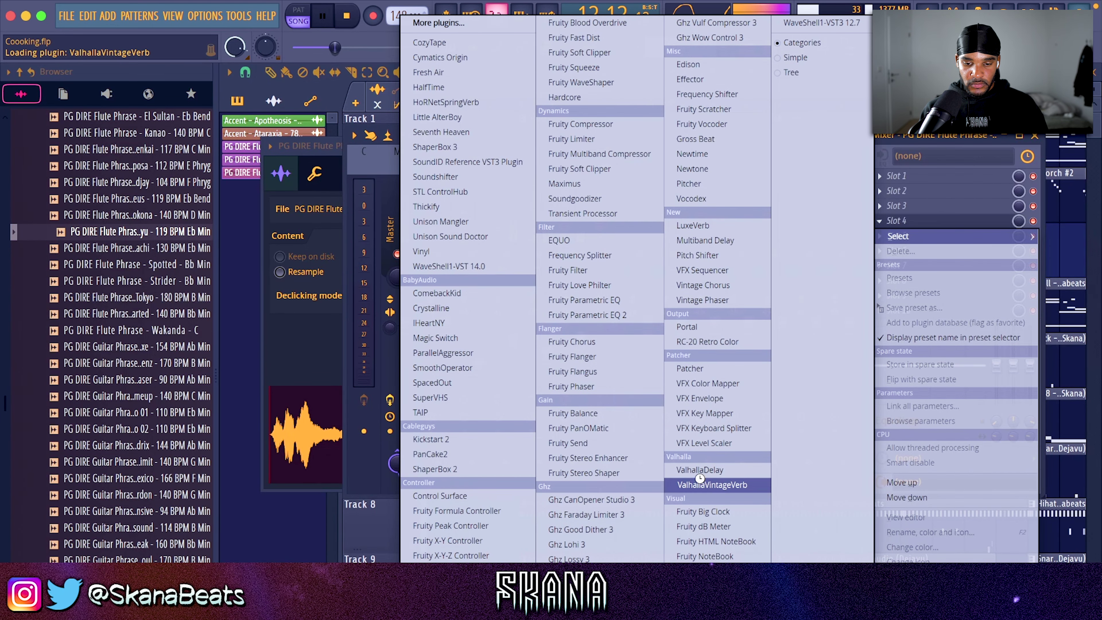
- Set the reverb's decay to 0.34 s and its mix to about 53% for the Ryu flute
key("space")
key("space")
left_click_drag(189, 256, 189, 304)
left_click_drag(63, 195, 60, 279)
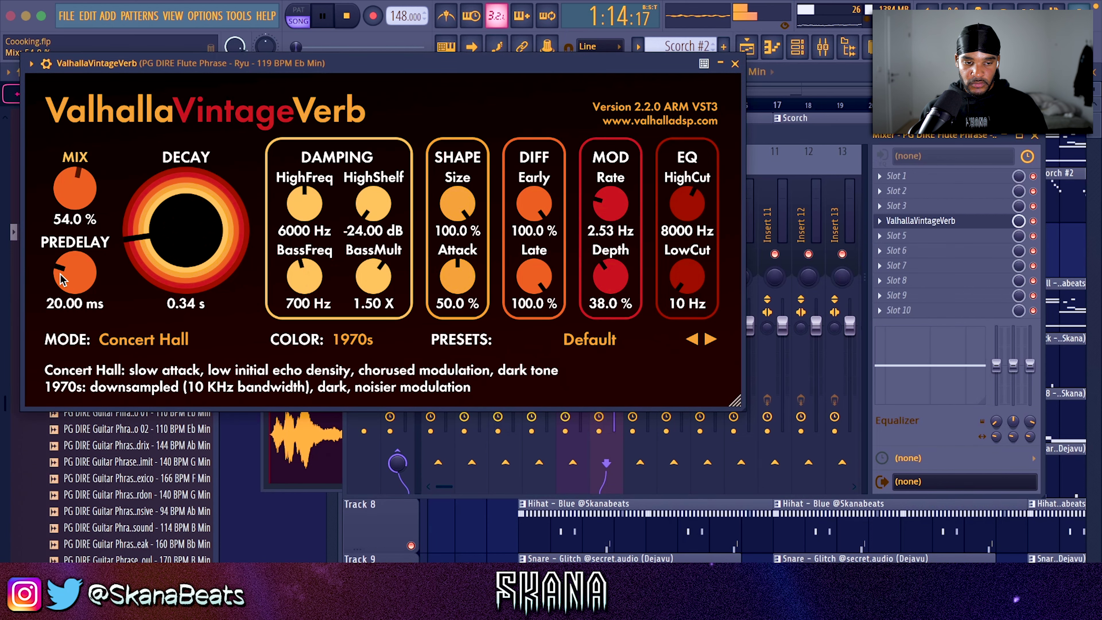
right_click(441, 569)
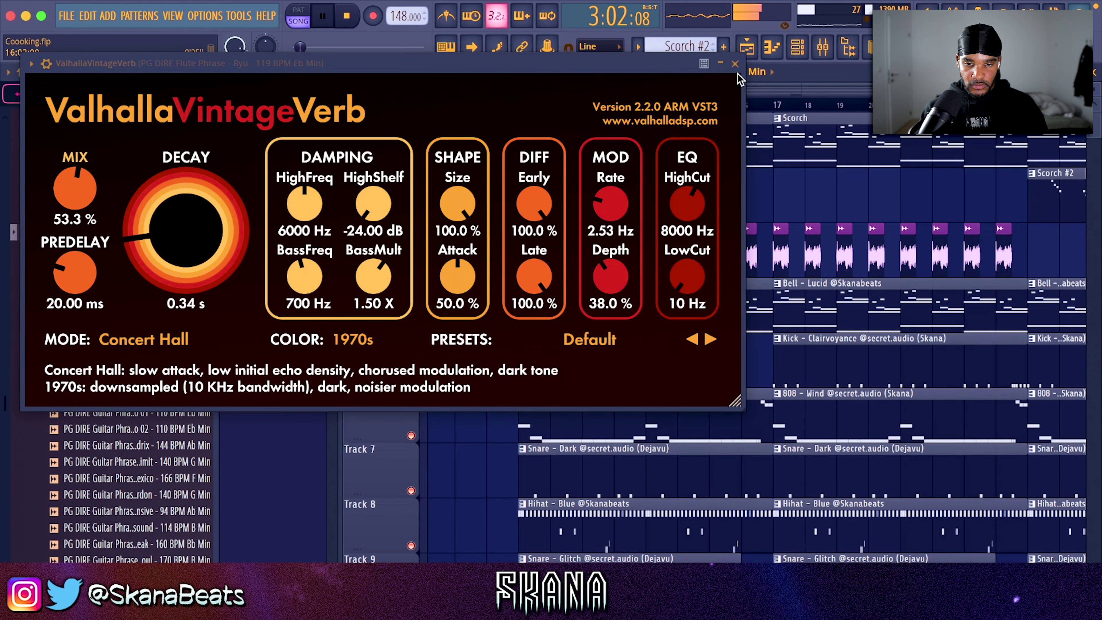
left_click(734, 64)
- Move the Ryu flute clip at bar 9 from Track 5 to Track 10 and place a copy at bar 16
left_click_drag(590, 328, 590, 547)
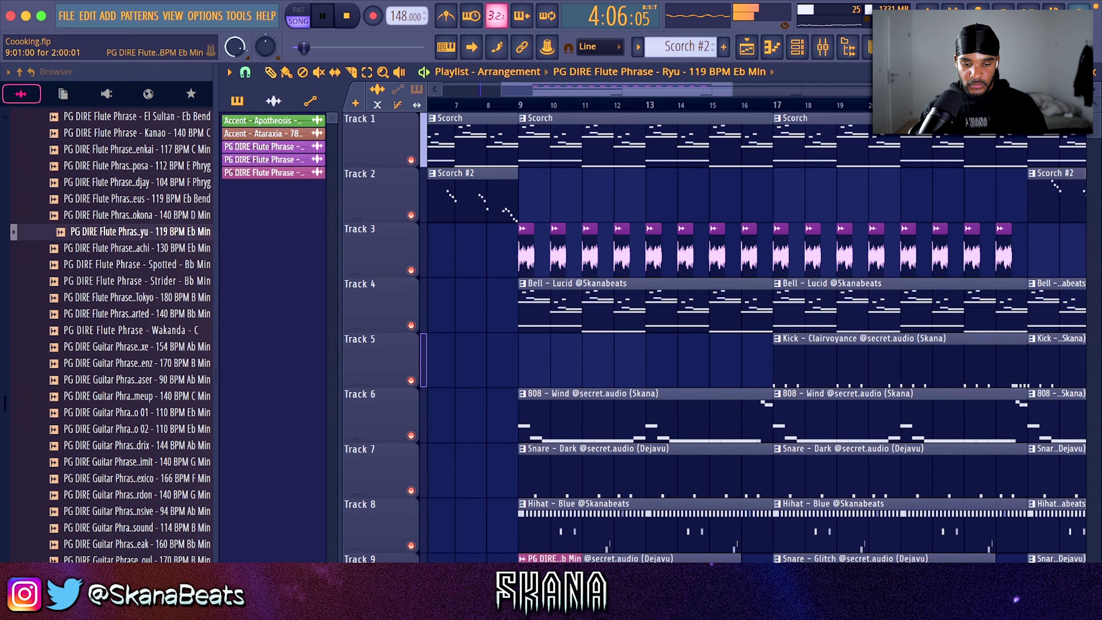
scroll(568, 434, "down", 4)
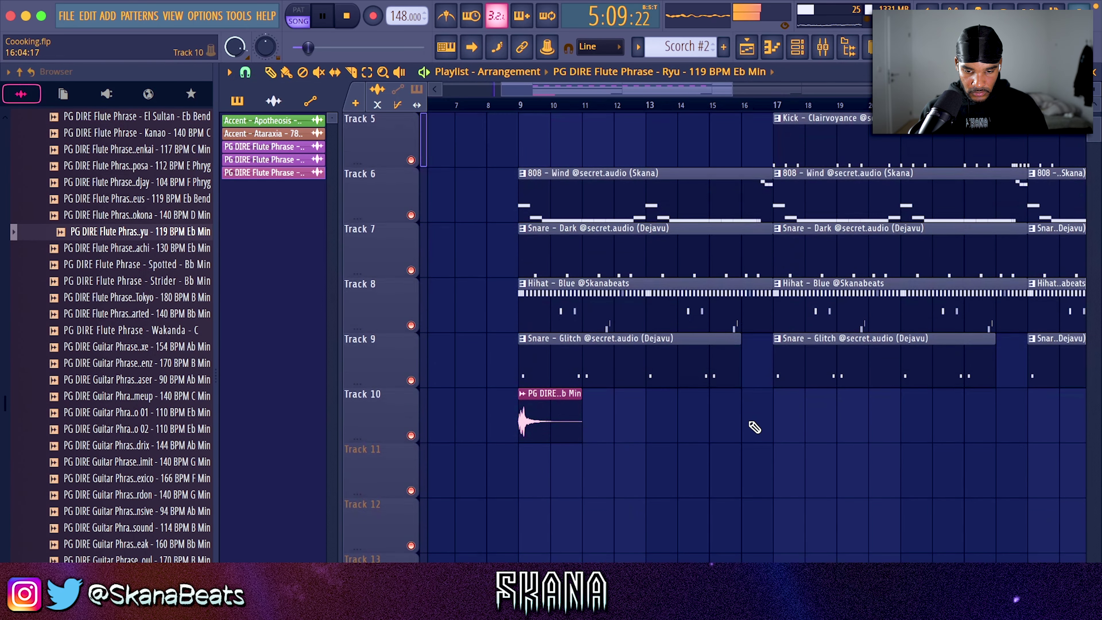
left_click(754, 427)
right_click(747, 399)
left_click(748, 400)
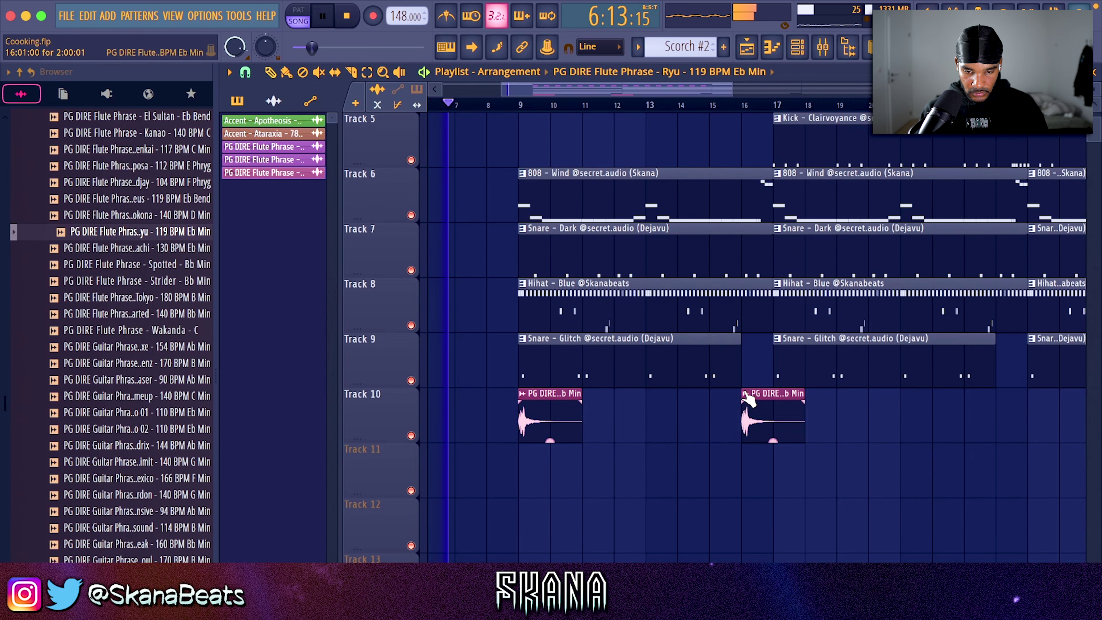
- Make the copied Ryu flute clip unique, reverse its audio and move it to start at bar 15
left_click(746, 394)
left_click(767, 511)
double_click(766, 400)
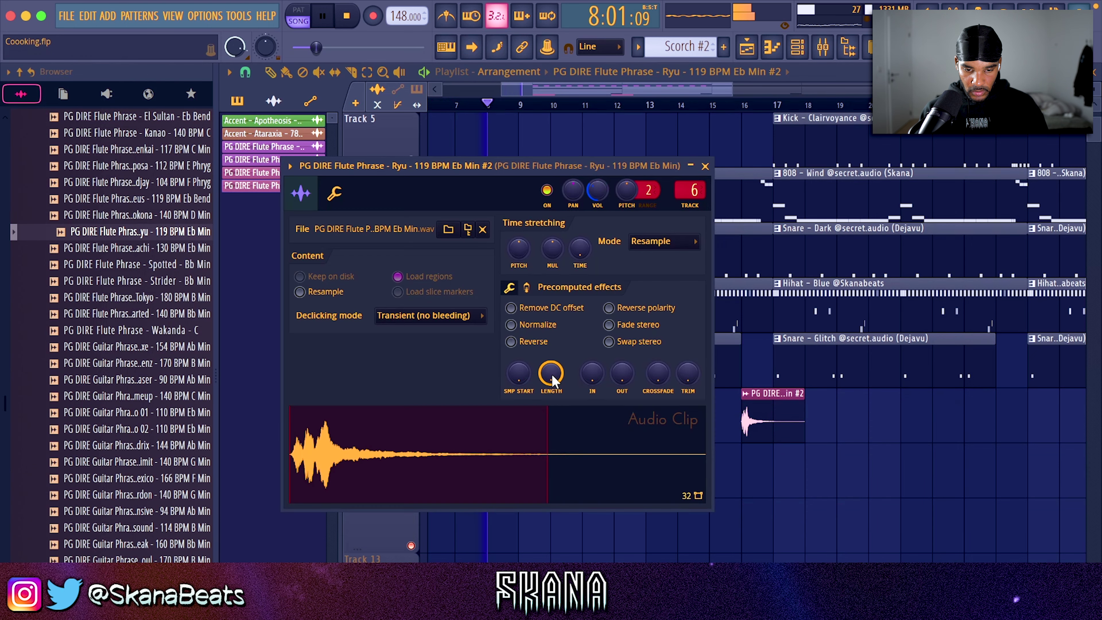
left_click(531, 346)
key("Escape")
left_click_drag(775, 413, 742, 413)
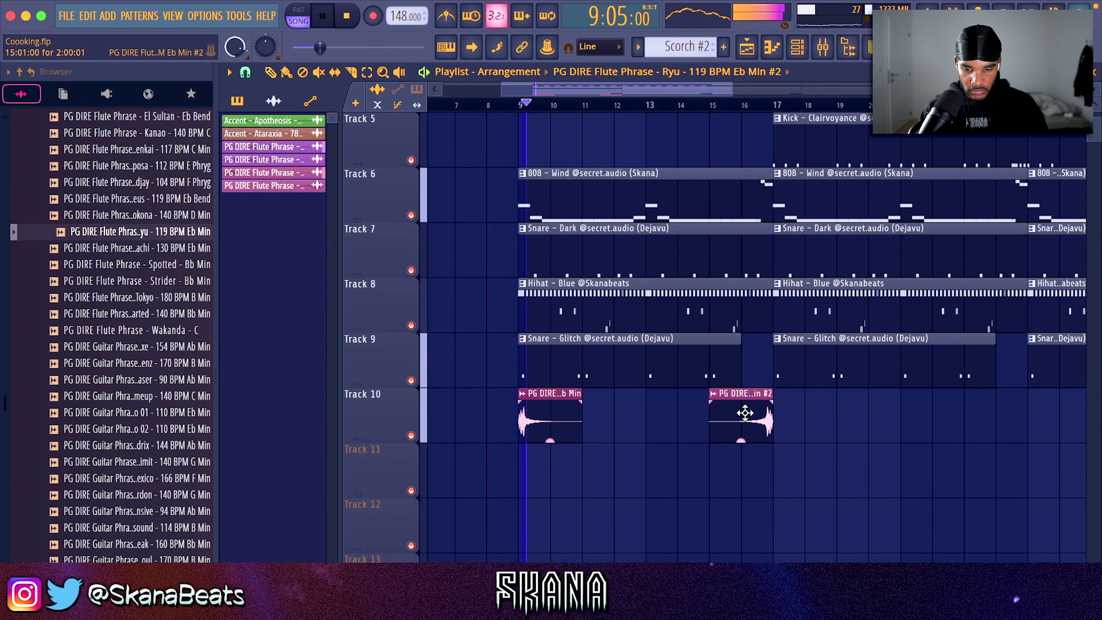
- Place another copy of the original Ryu flute clip on Track 10 at bar 17, directly after the reversed clip
left_click(542, 402)
left_click(790, 410)
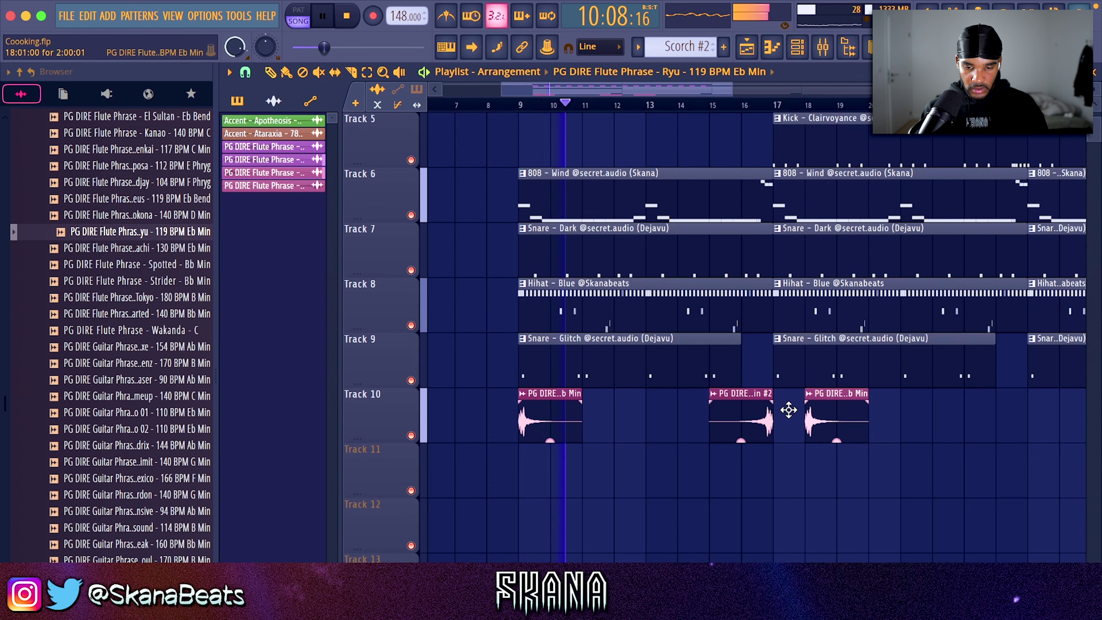
left_click_drag(824, 409, 792, 410)
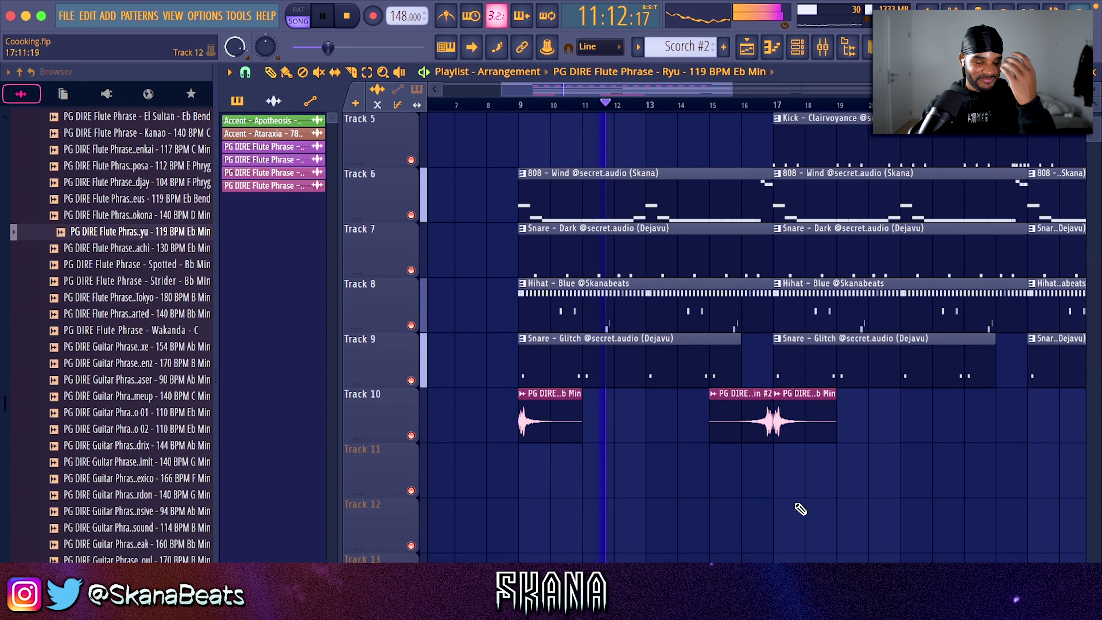
- Pan the Ryu flute's mixer track 12% left and lower its volume
scroll(754, 567, "up", 4)
right_click(826, 458, "ctrl")
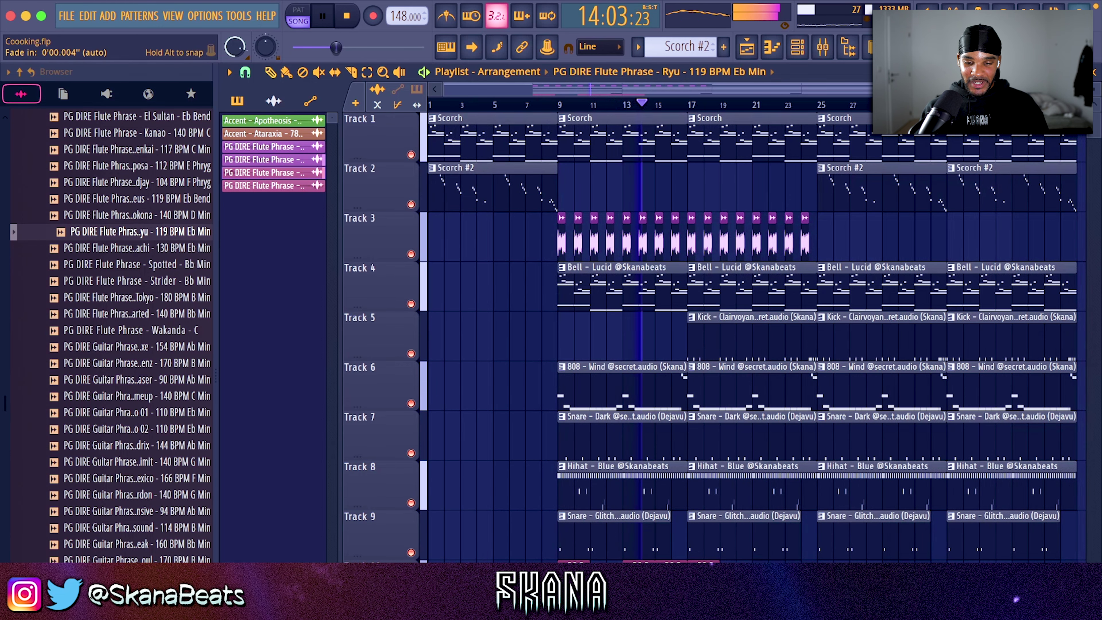
left_click(822, 48)
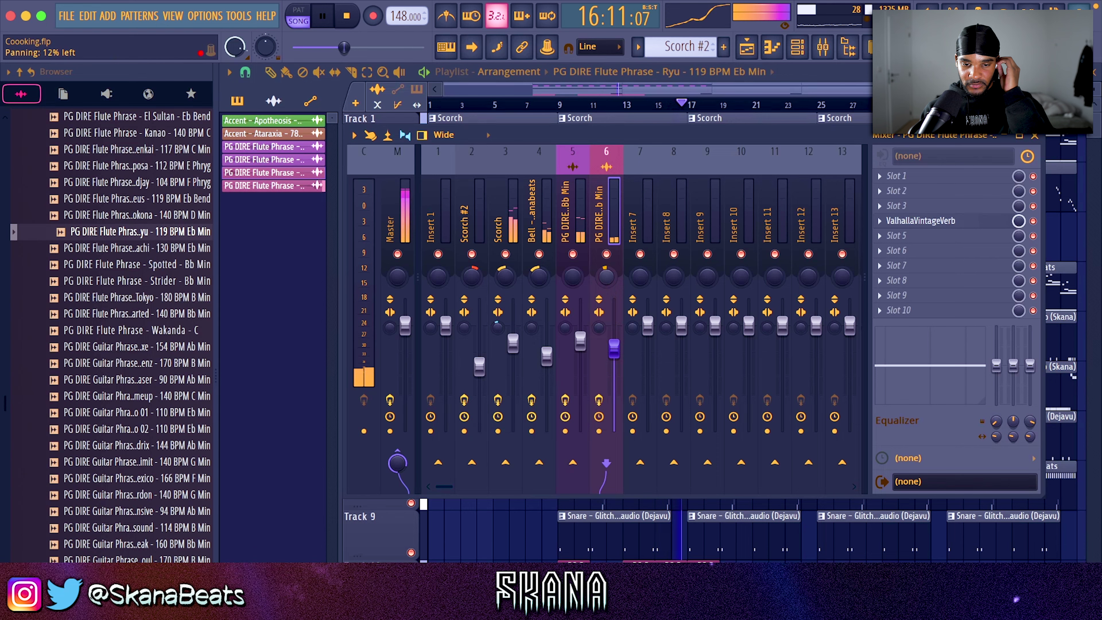
left_click(902, 236)
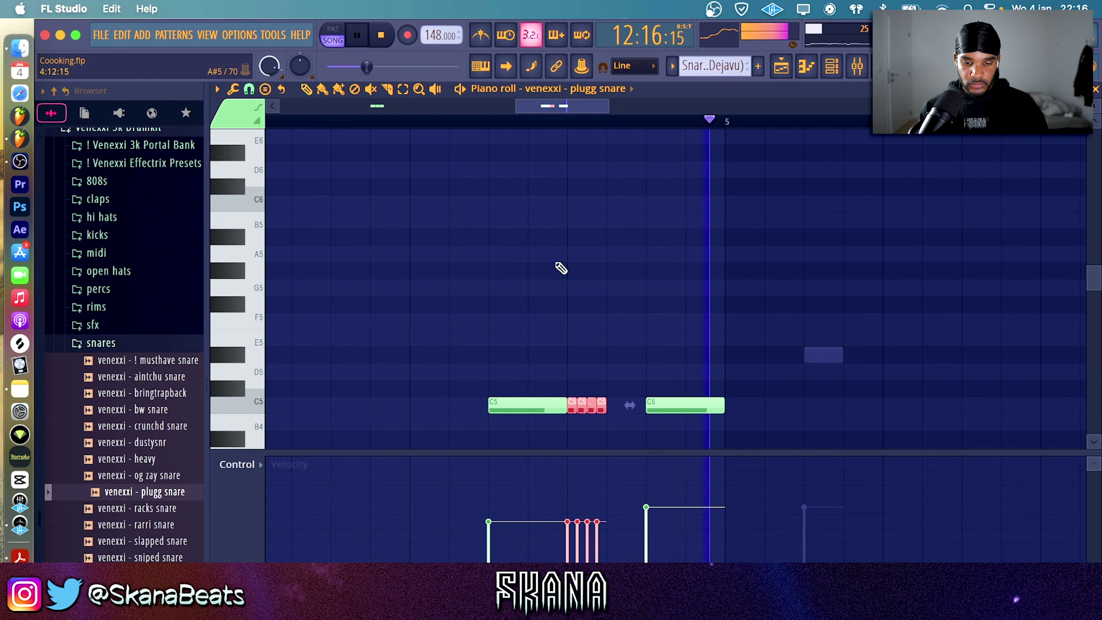
- Duplicate the first four bars of venexxi plugg snare notes so that the copy starts at bar 5
right_click(650, 374, "super")
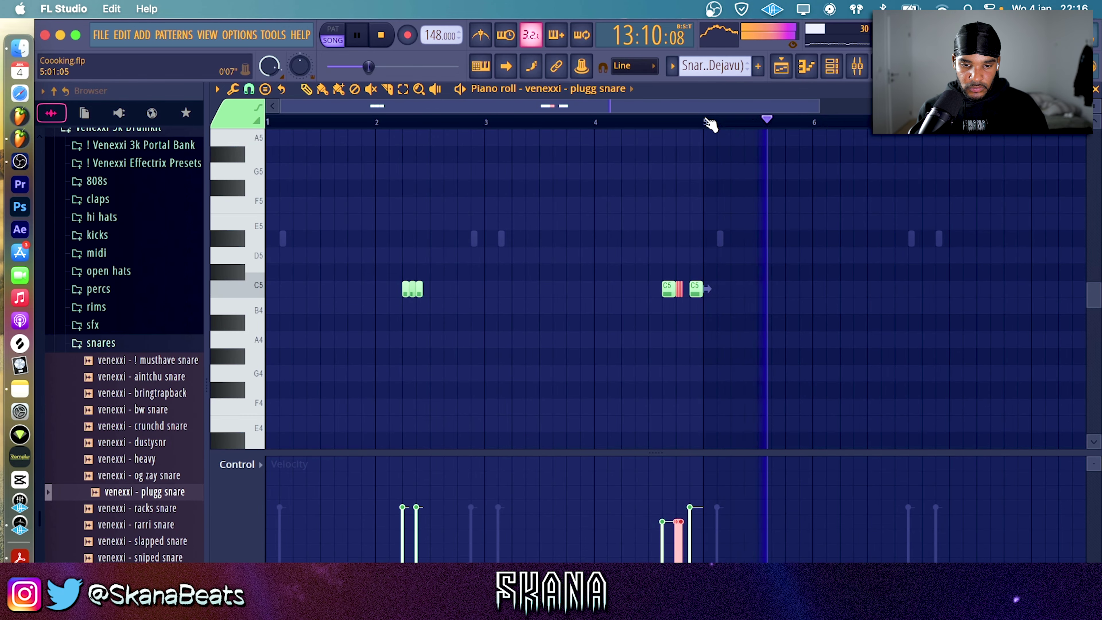
left_click_drag(710, 124, 63, 253)
key("super+b")
left_click(555, 233, "super")
right_click(556, 234, "super")
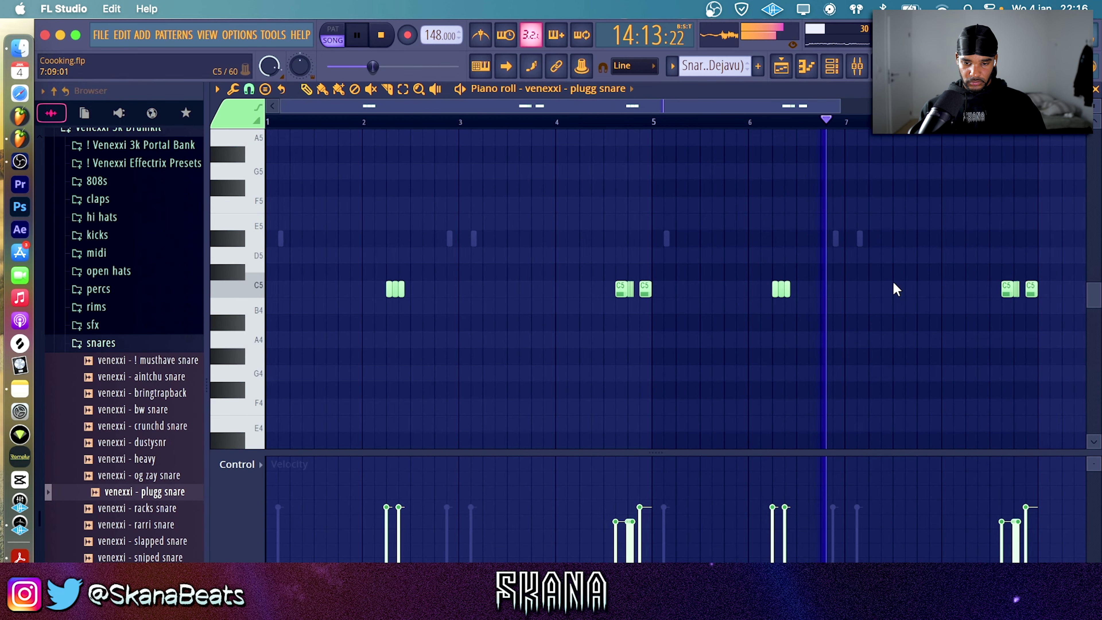
- Close the snare's piano roll and route the venexxi plugg snare channel to mixer track 7
left_click(1096, 89)
key("F9")
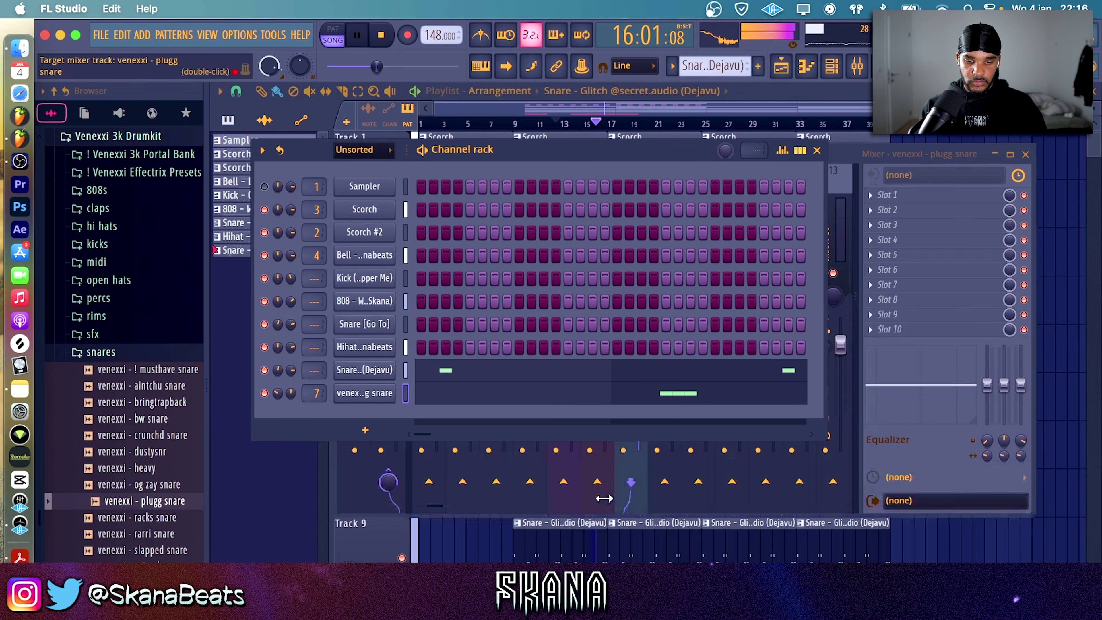
left_click(817, 150)
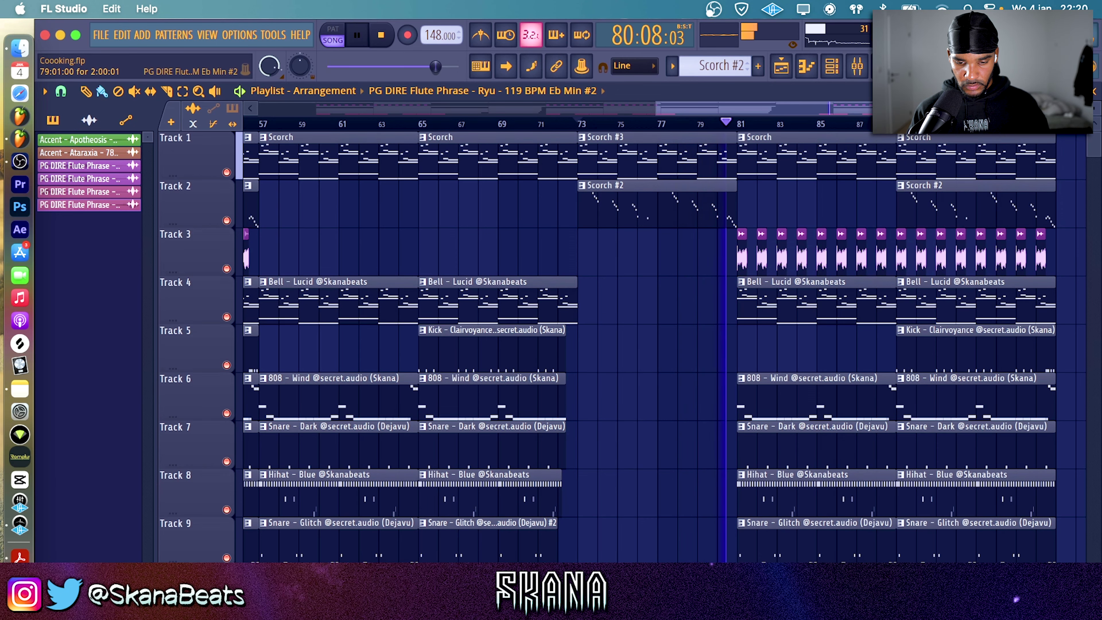
scroll(684, 475, "down", 5)
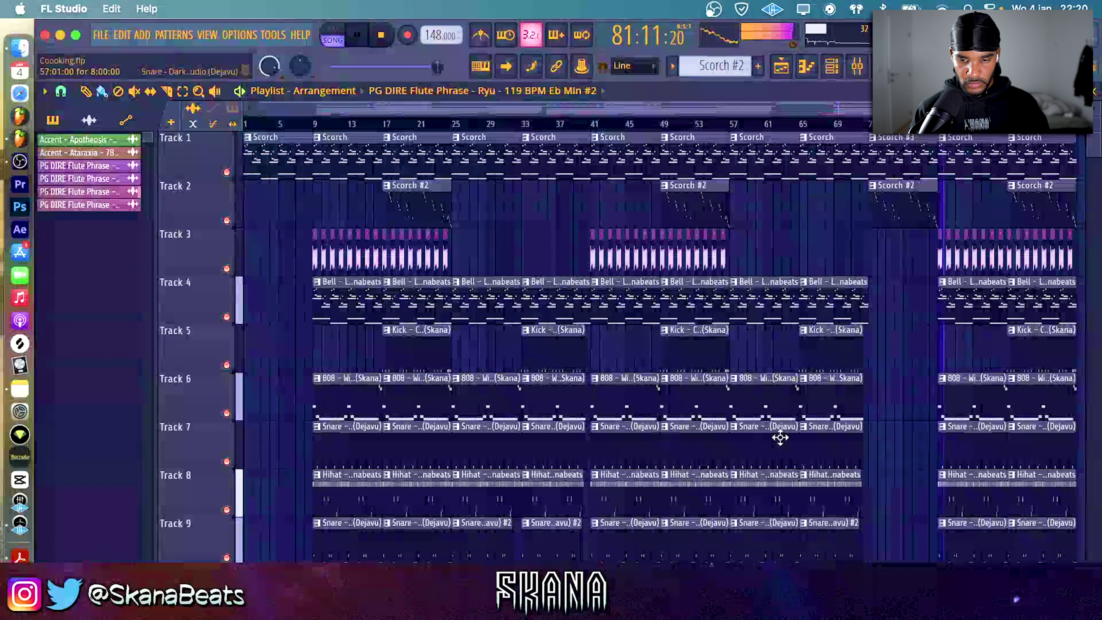